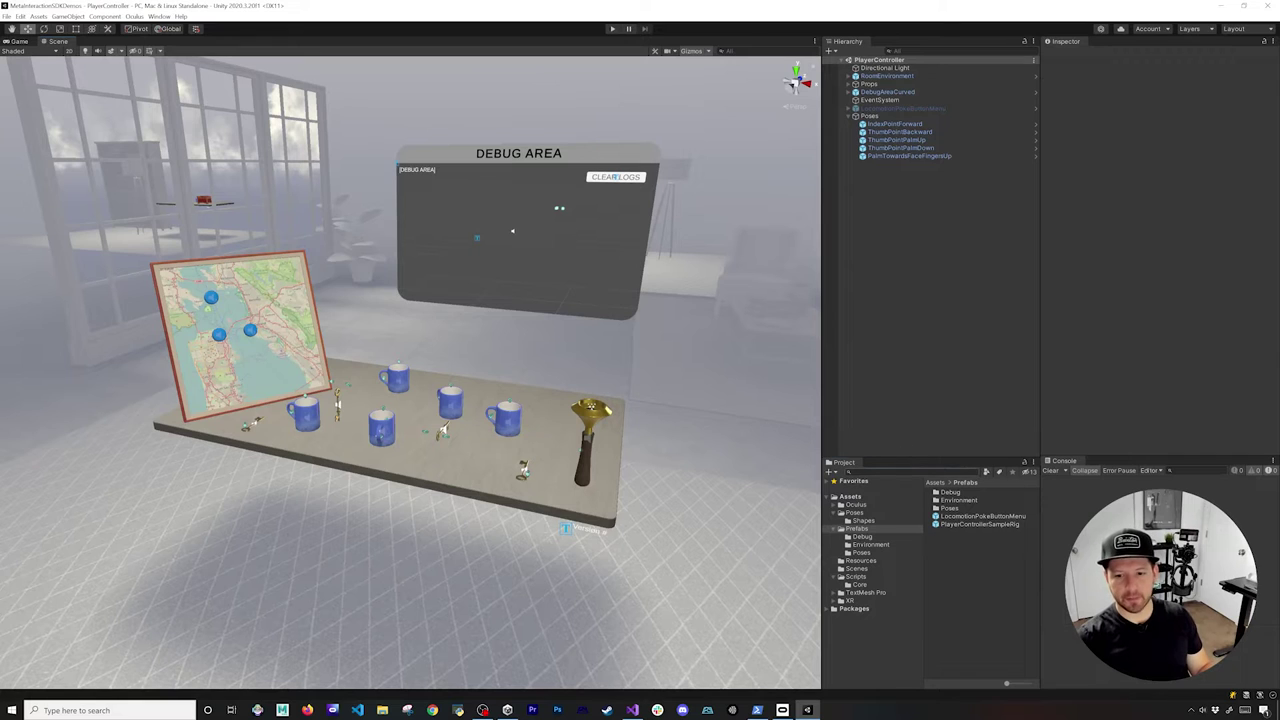
# Step: Search the project assets for "sample" and add the OculusInteractionSampleRig prefab to the scene below Directional Light
pyautogui.write('ple')
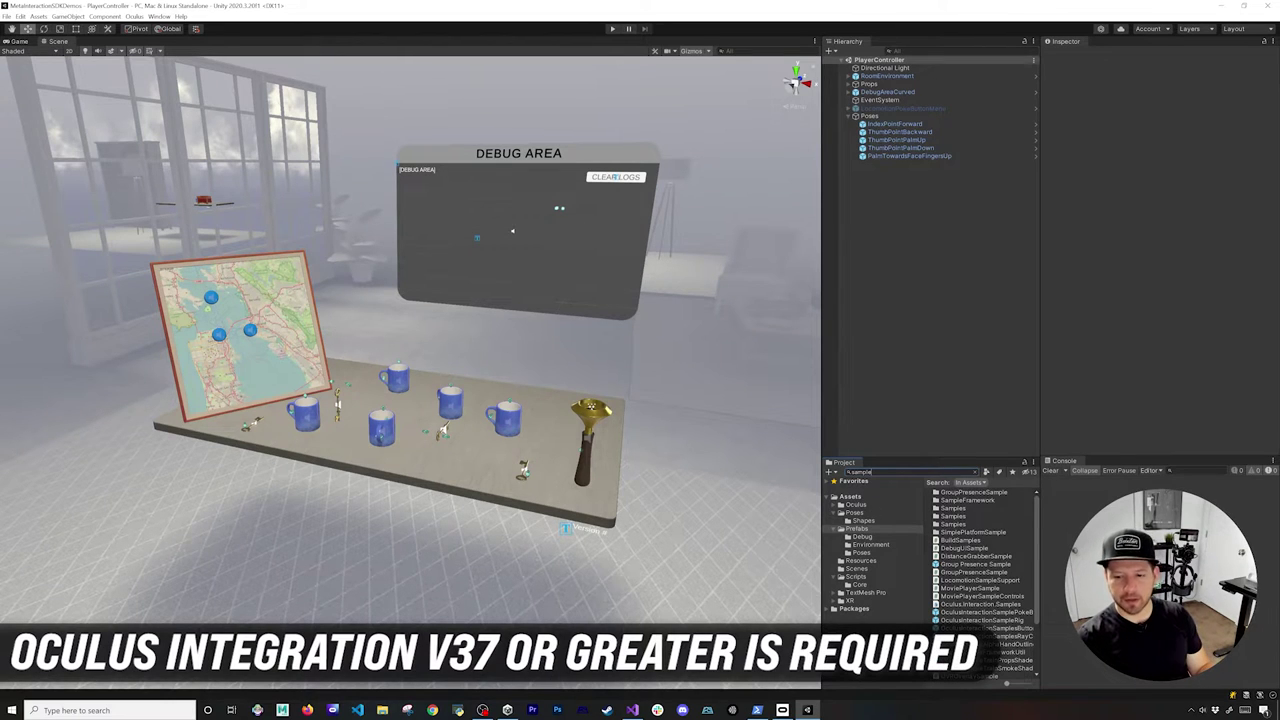
pyautogui.moveTo(968, 622); pyautogui.dragTo(900, 84)
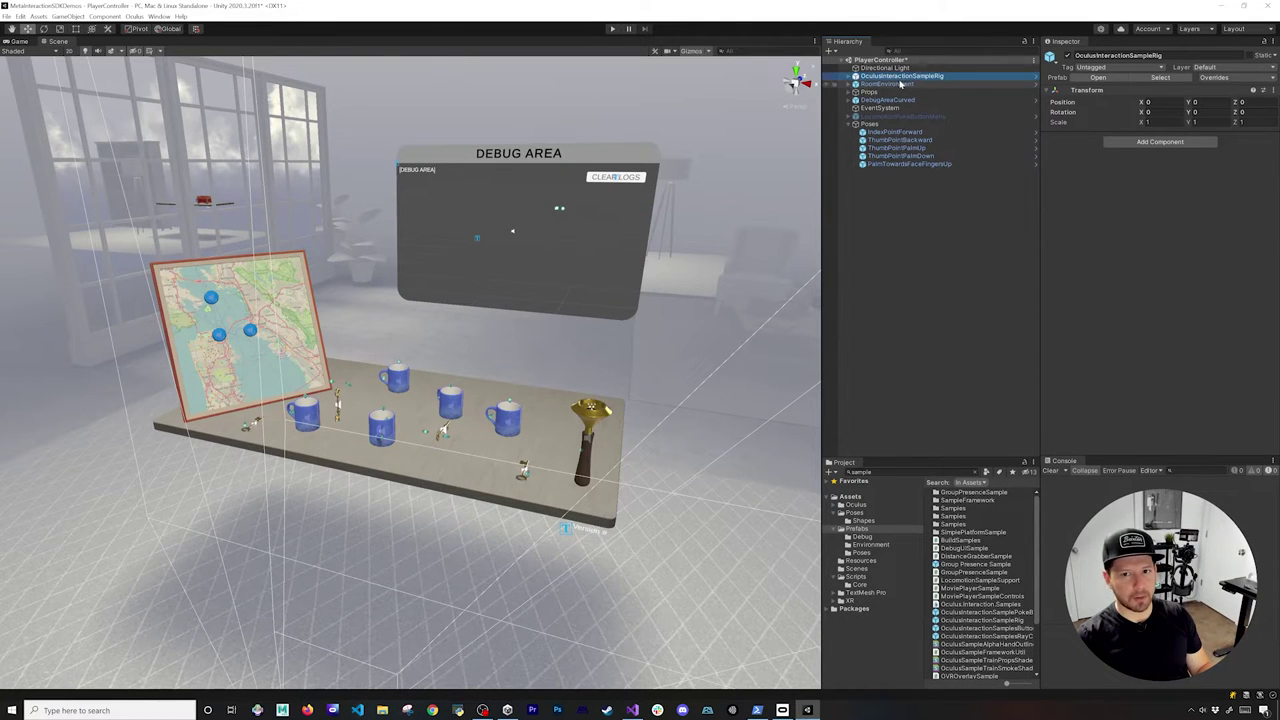
pyautogui.press('f')
pyautogui.keyDown('alt'); pyautogui.moveTo(454, 434); pyautogui.dragTo(528, 406); pyautogui.keyUp('alt')
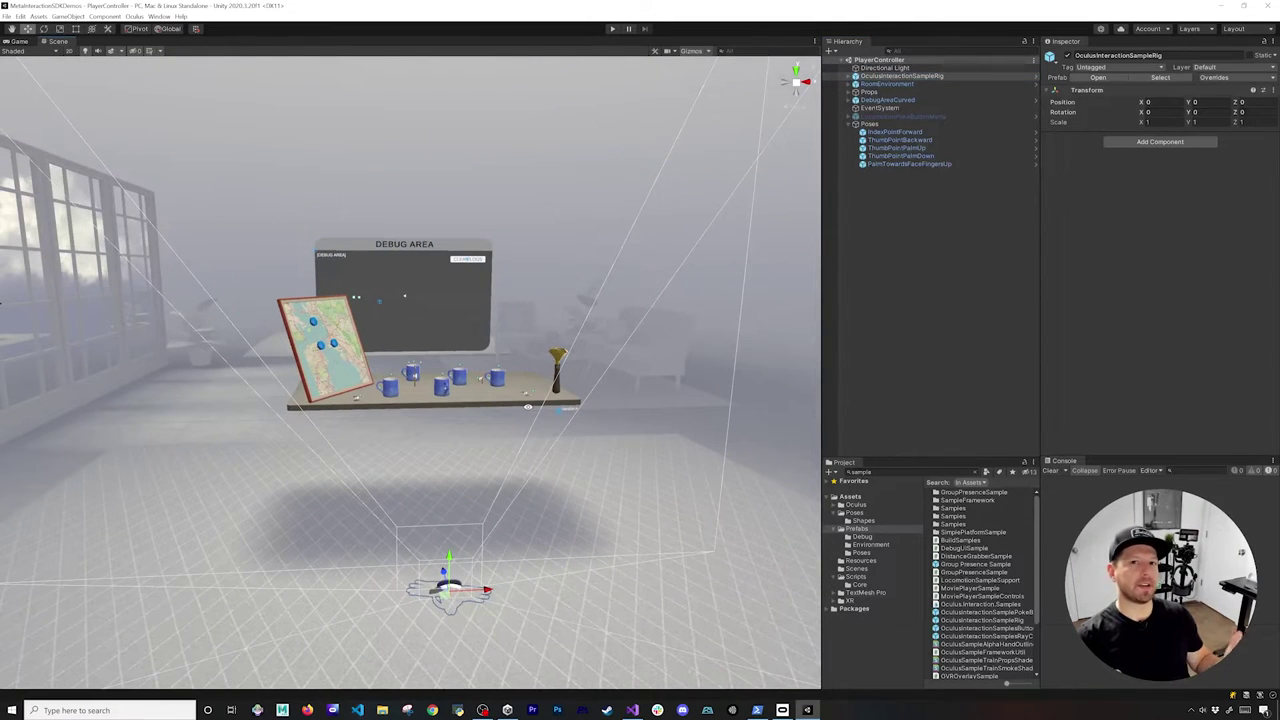
pyautogui.keyDown('alt'); pyautogui.moveTo(476, 438); pyautogui.dragTo(456, 442); pyautogui.keyUp('alt')
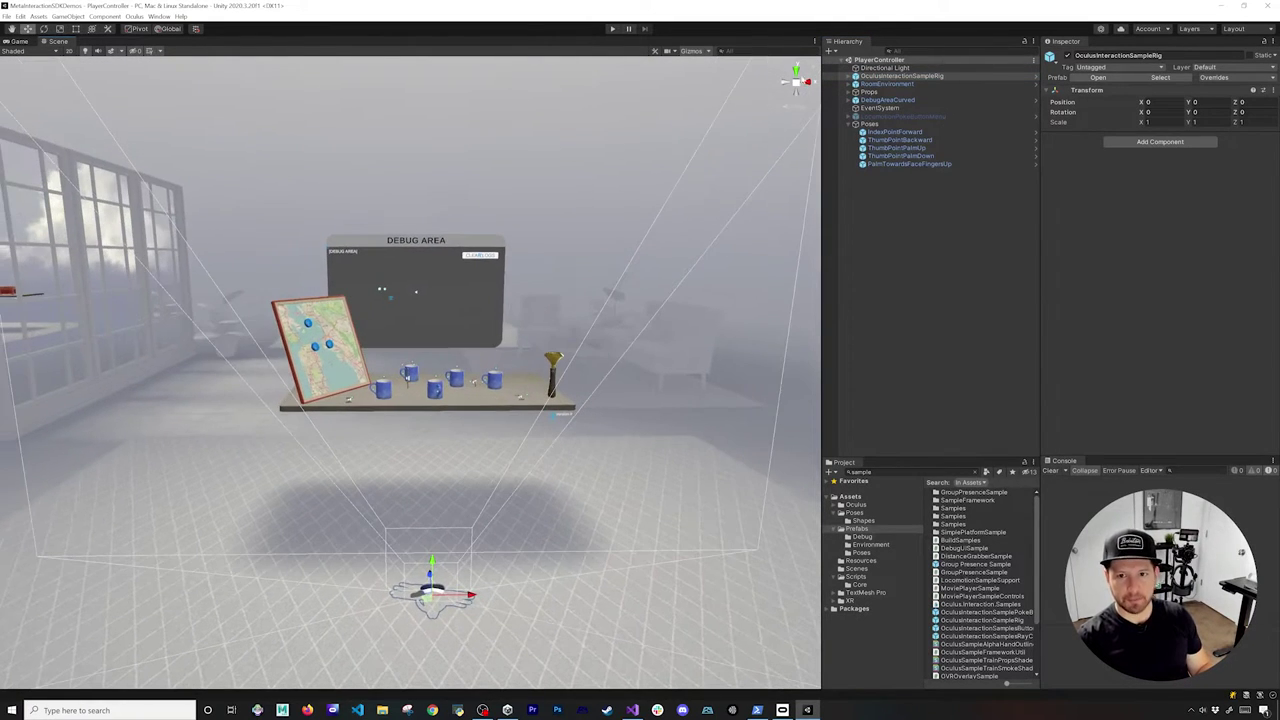
# Step: Expand OculusInteractionSampleRig and its InputOVR child to examine the rig's structure
pyautogui.click(851, 77)
pyautogui.click(849, 77)
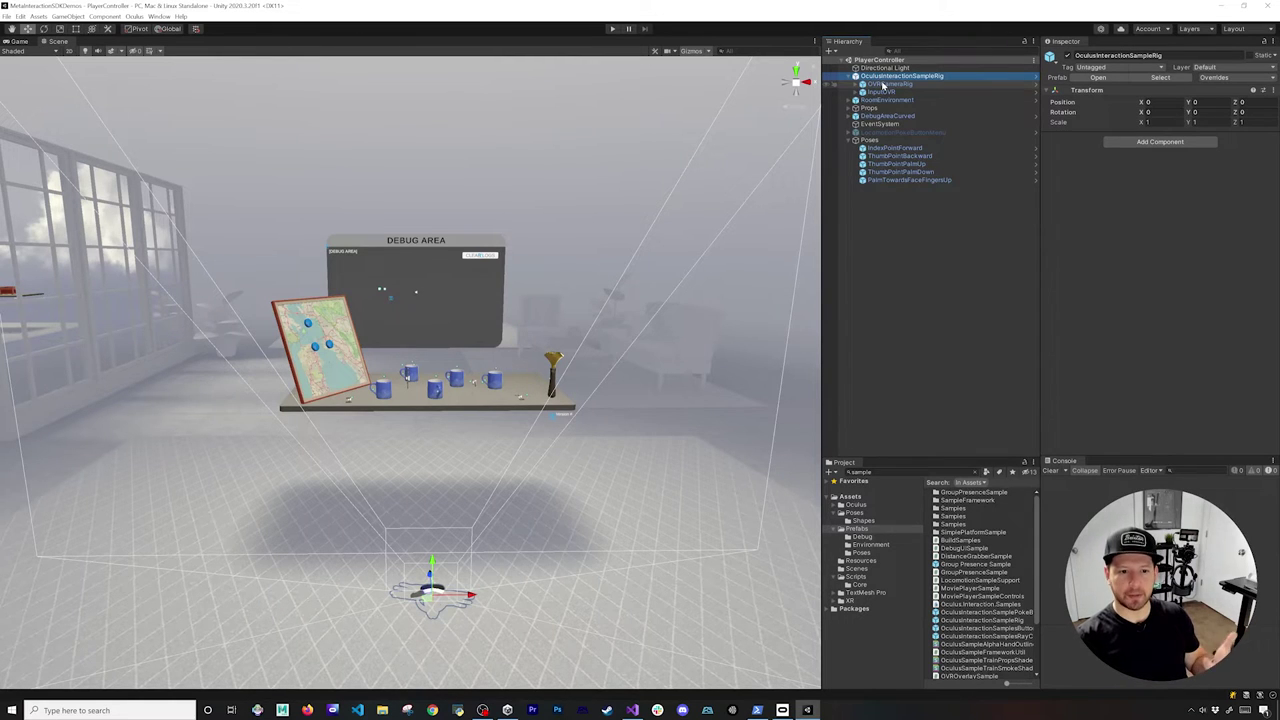
pyautogui.click(876, 91)
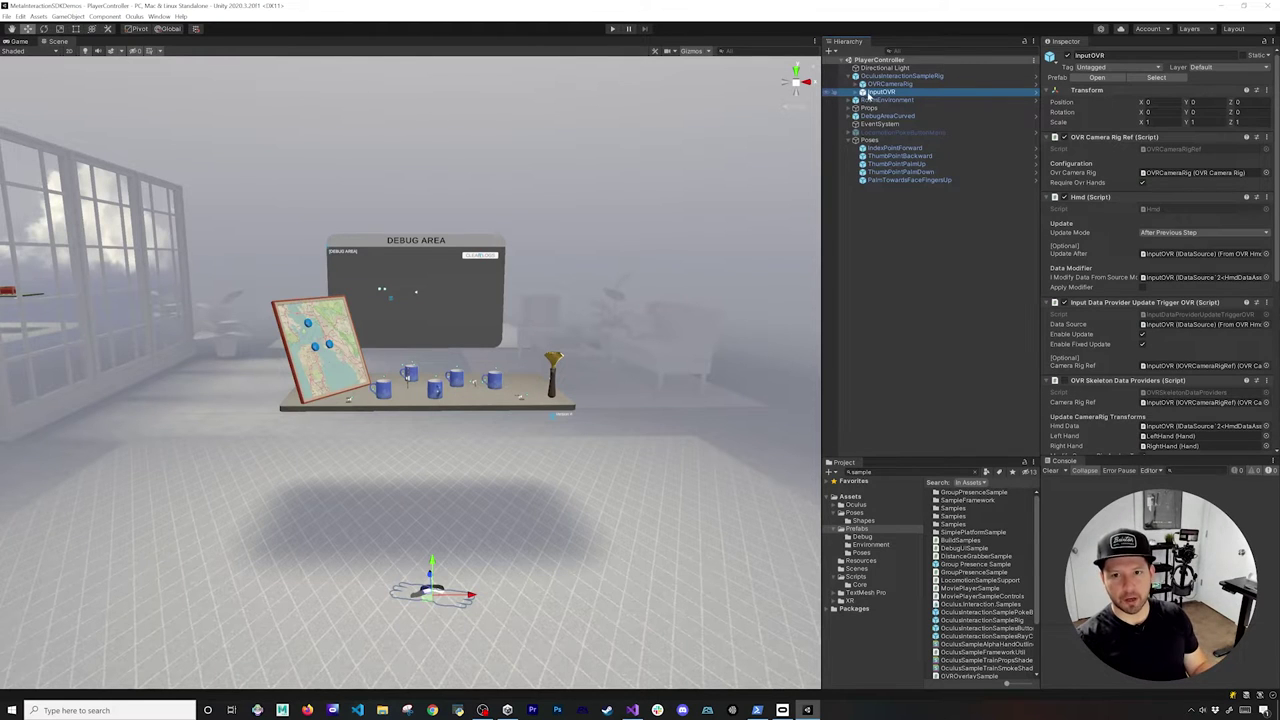
pyautogui.click(856, 91)
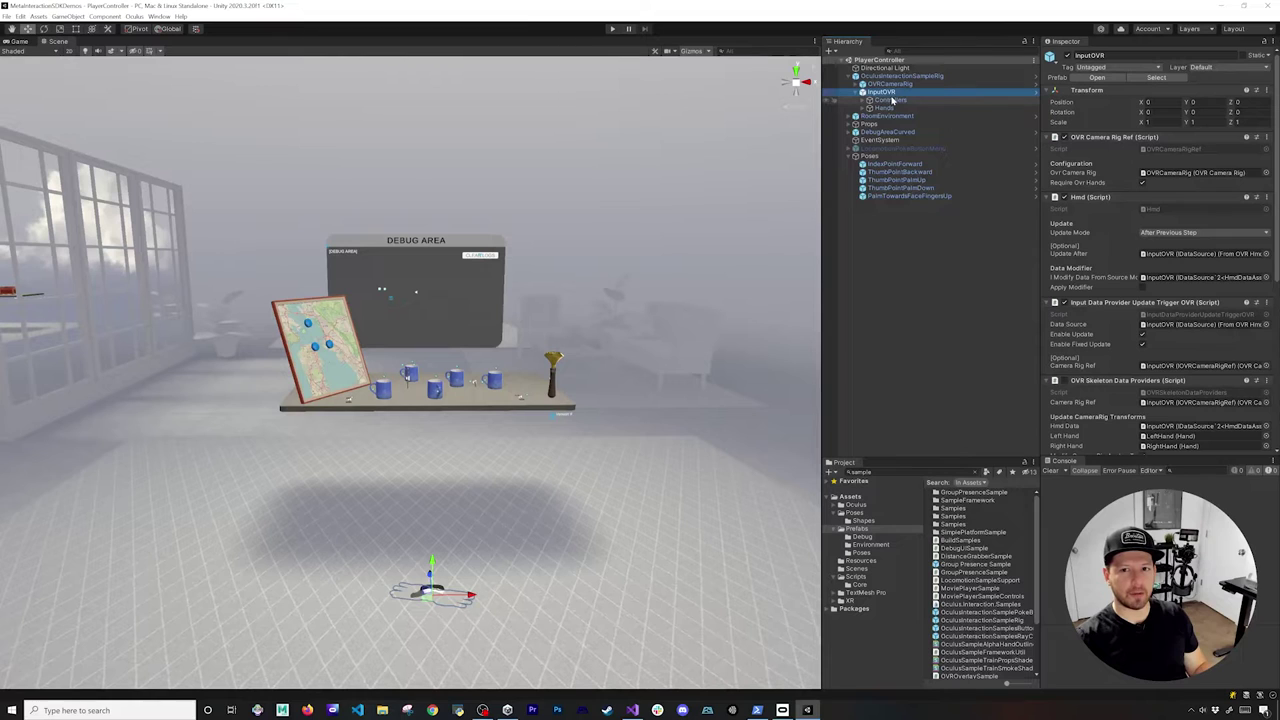
# Step: Compare the components of OculusInteractionSampleRig, OVRCameraRig and InputOVR to decide where the player controller belongs
pyautogui.click(897, 77)
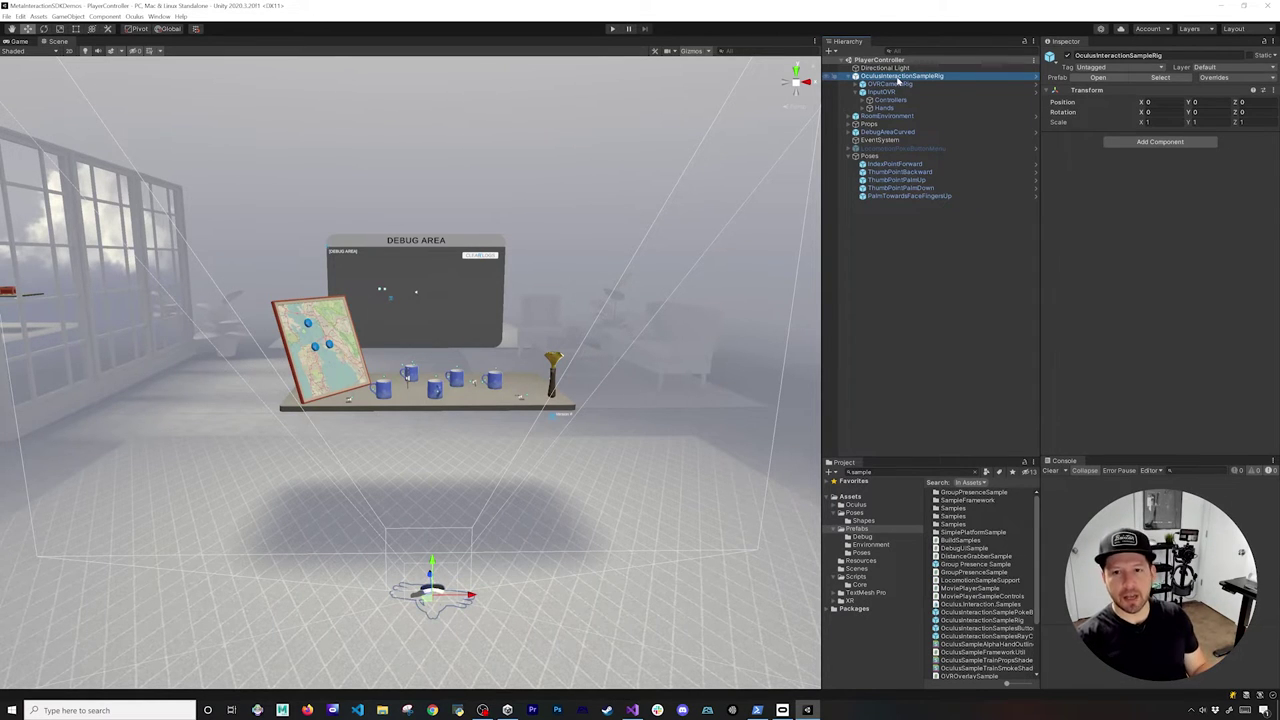
pyautogui.click(893, 85)
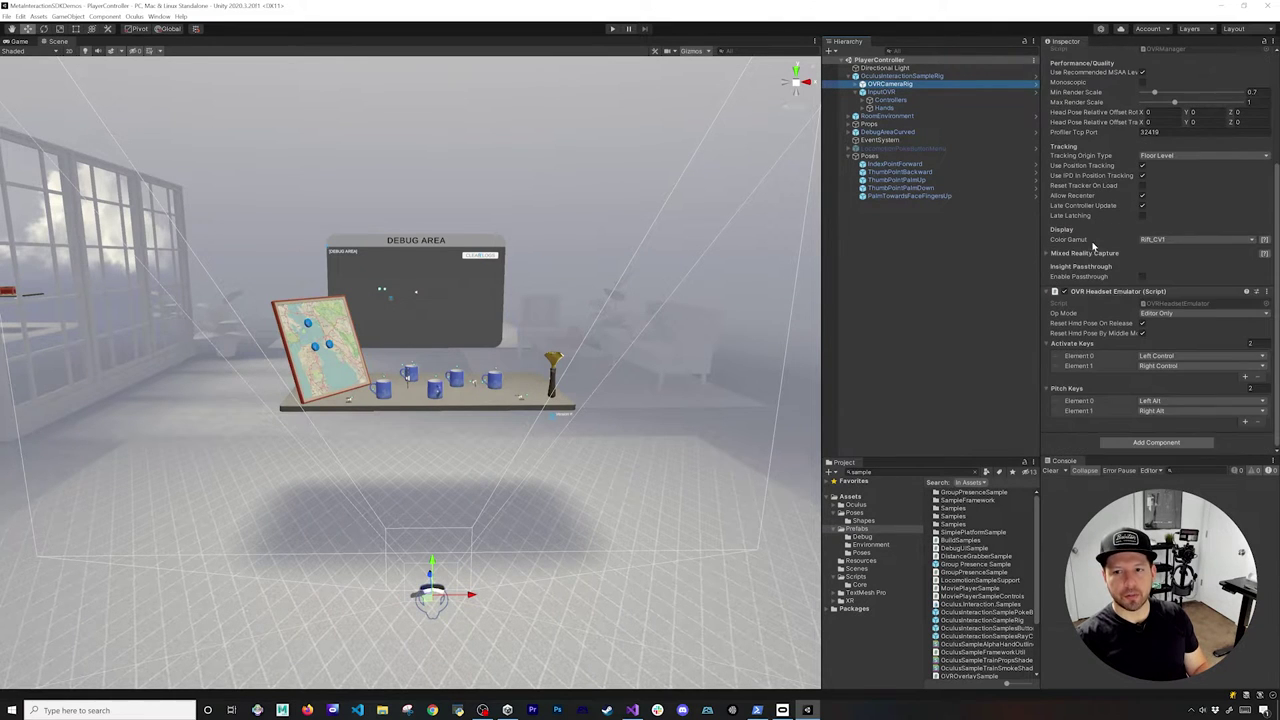
pyautogui.click(876, 77)
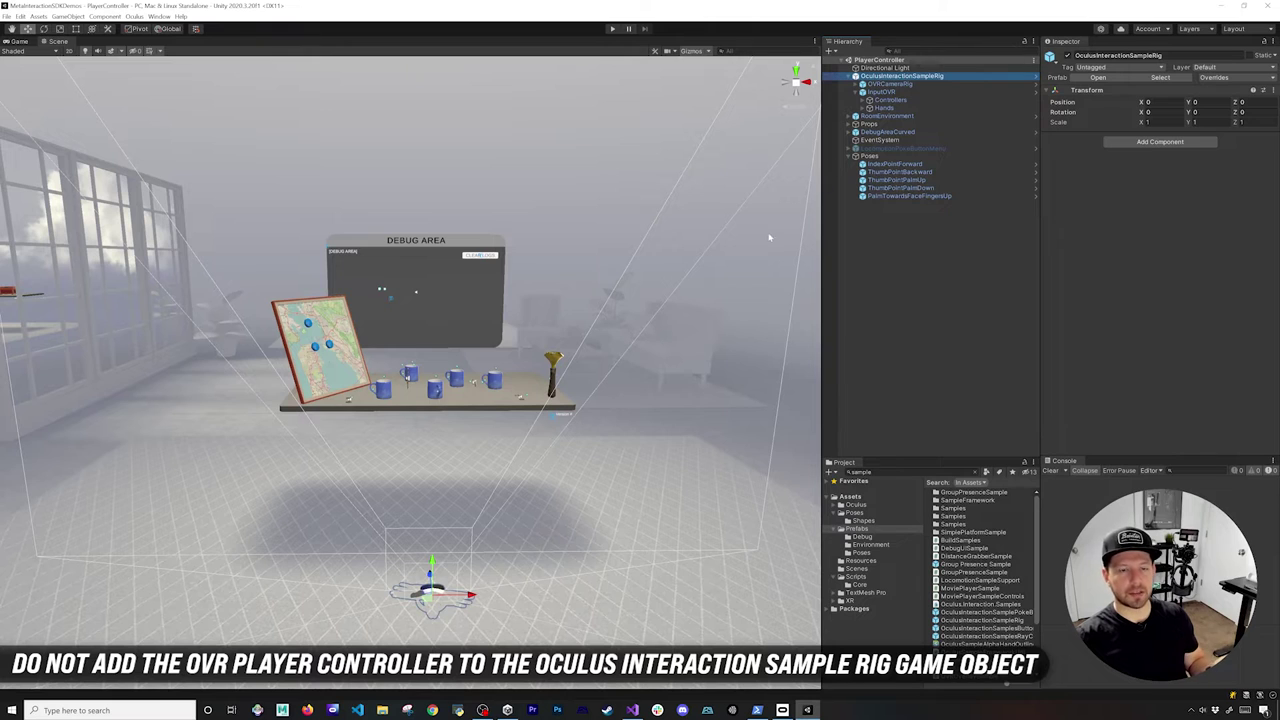
pyautogui.click(900, 92)
pyautogui.click(893, 84)
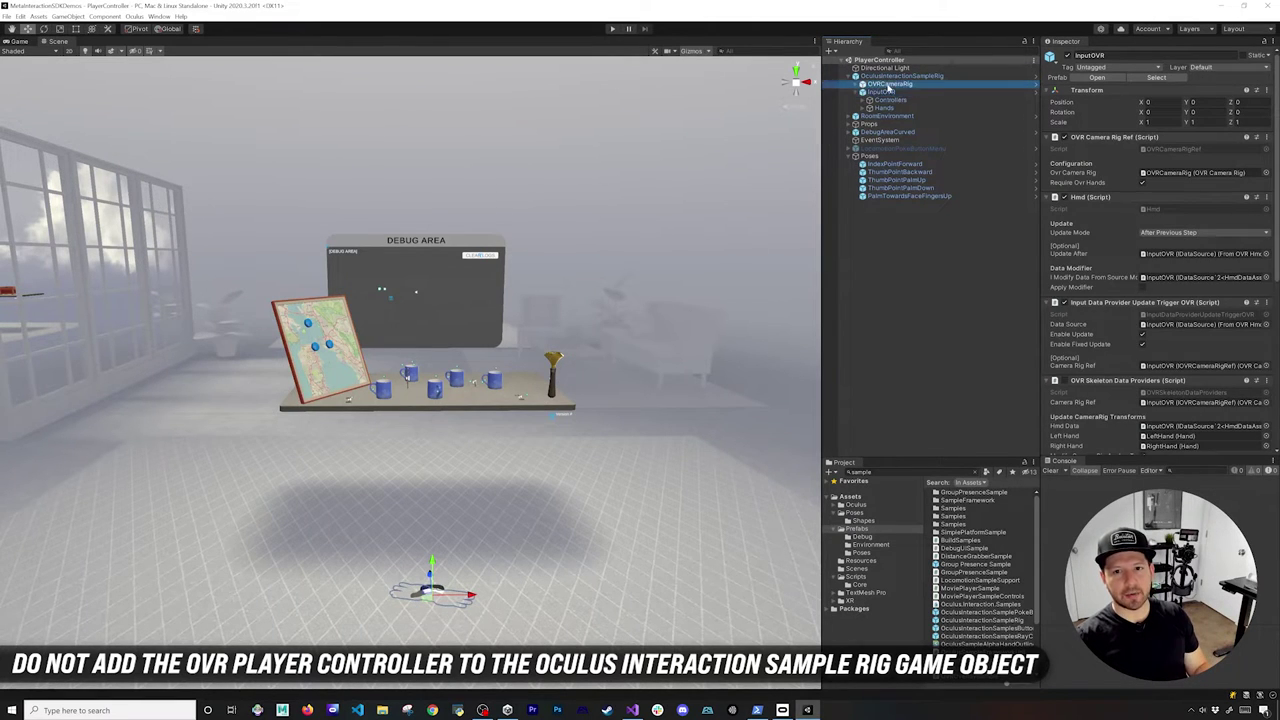
pyautogui.click(893, 92)
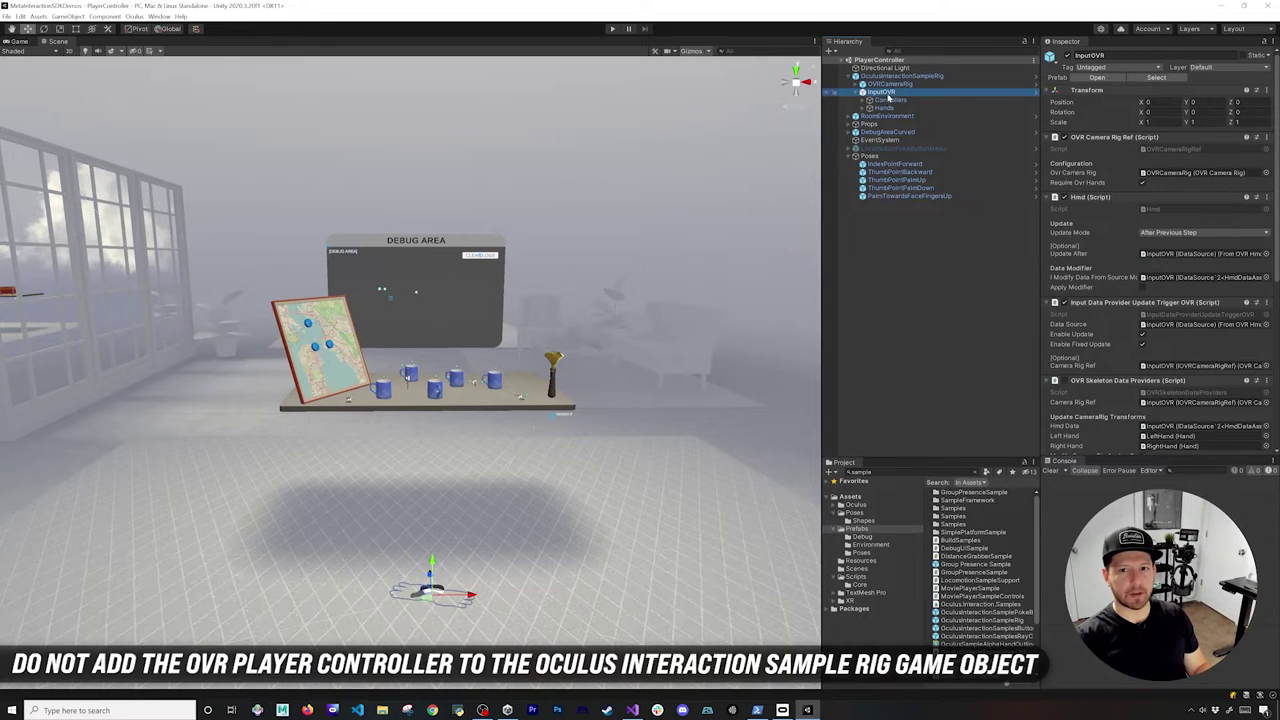
pyautogui.click(894, 85)
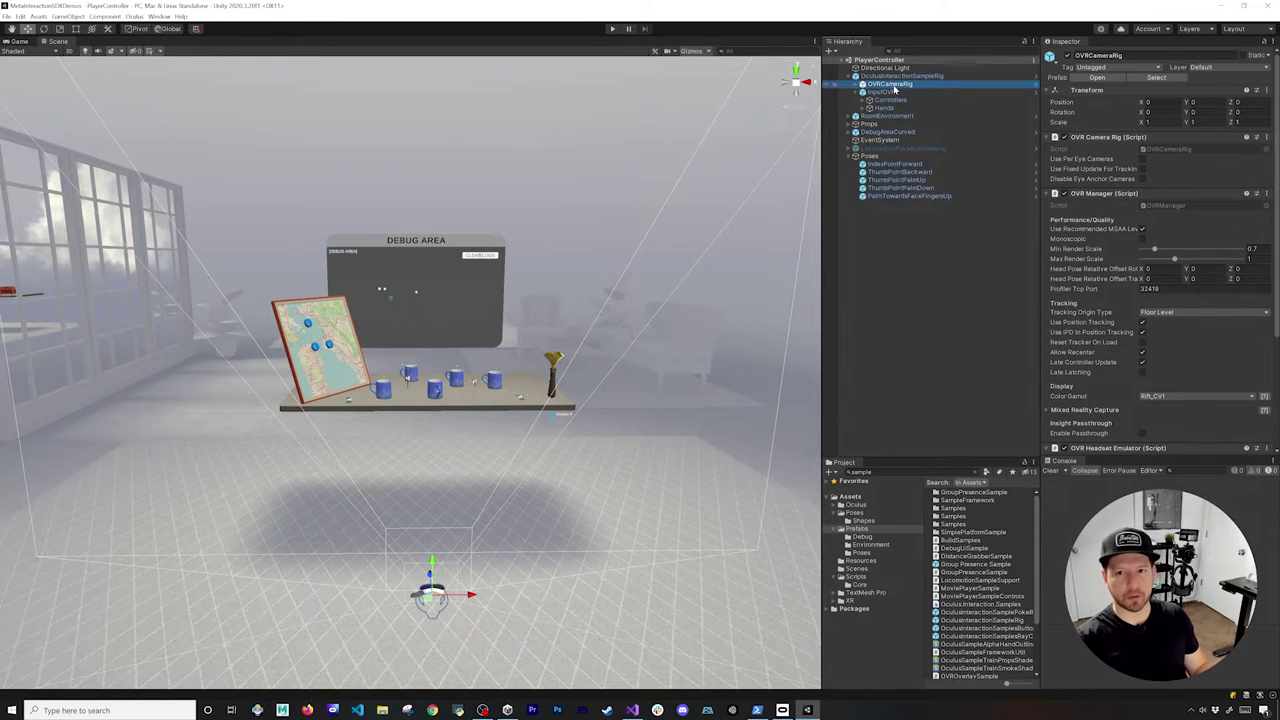
pyautogui.click(912, 77)
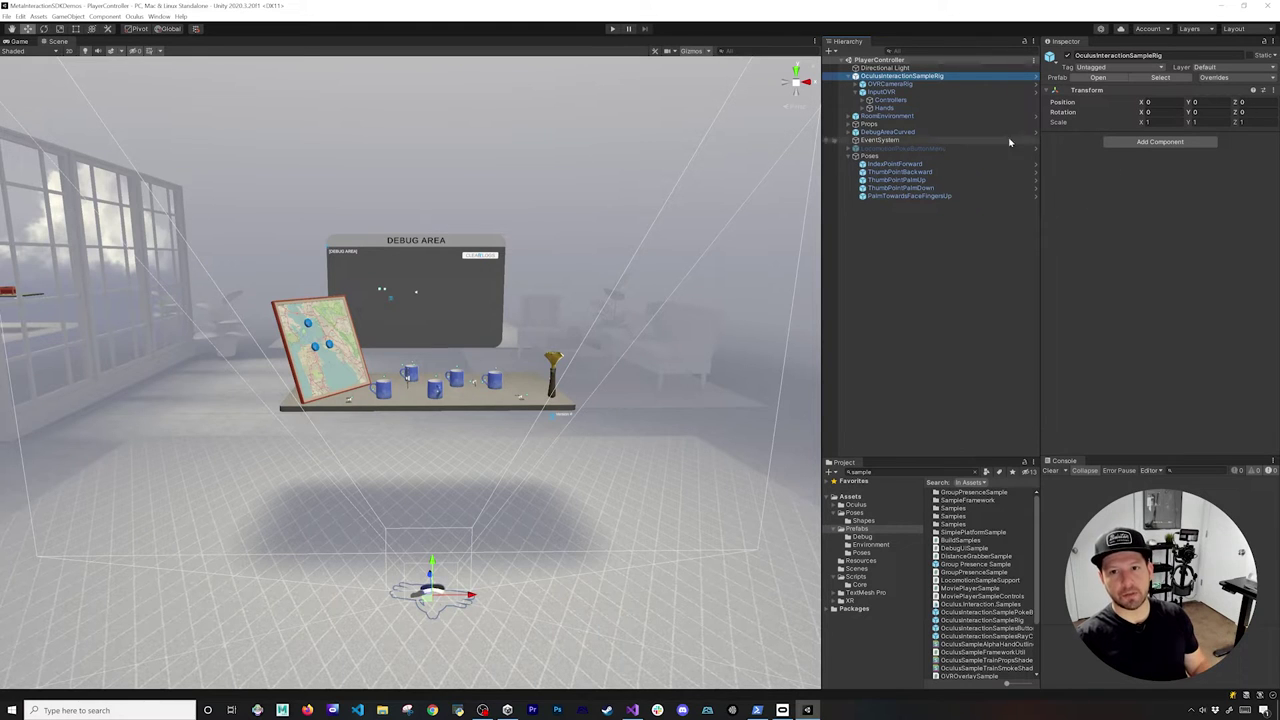
# Step: Collapse the existing script components on OVRCameraRig and add an OVR Player Controller component to it
pyautogui.click(886, 86)
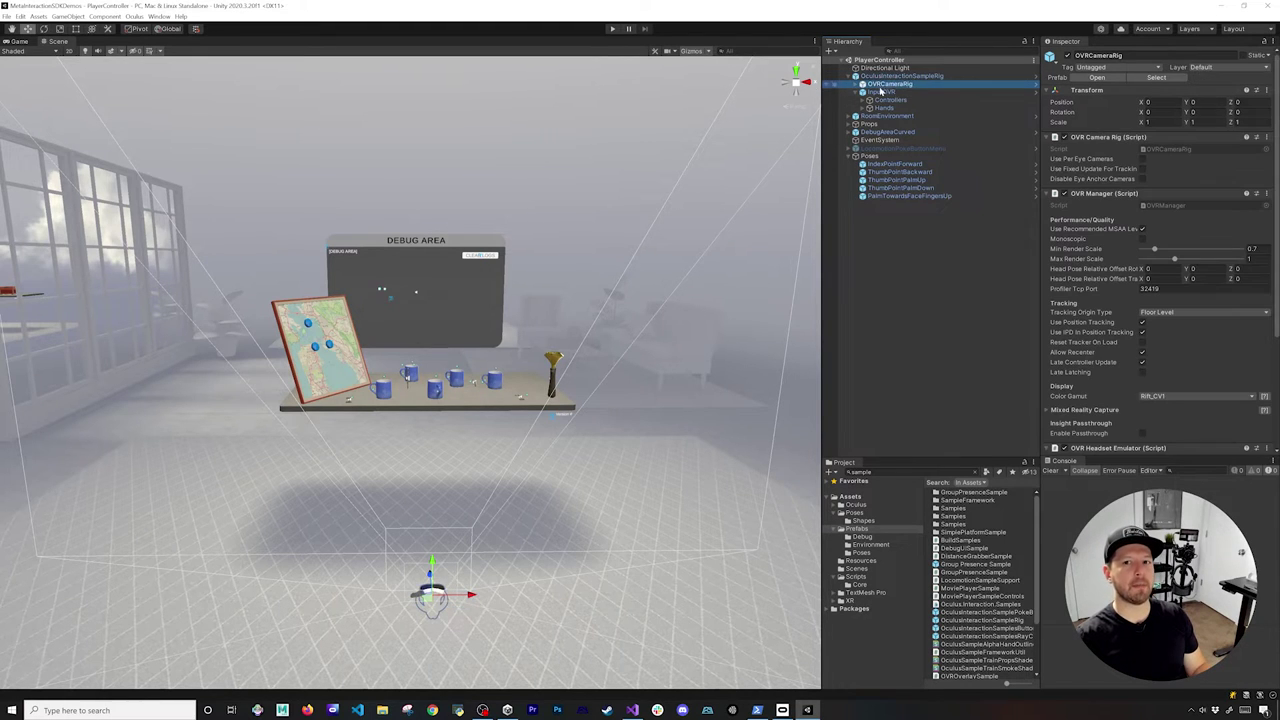
pyautogui.scroll(-3, 1160, 300)
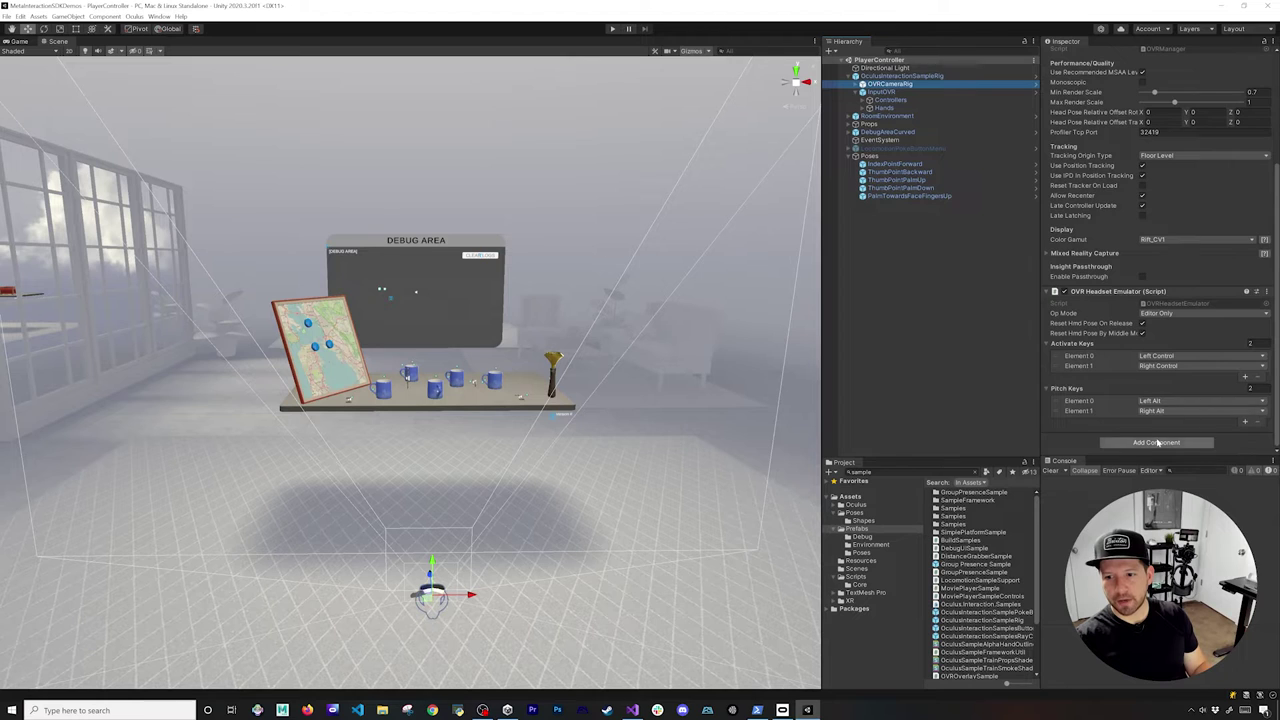
pyautogui.scroll(3, 1166, 336)
pyautogui.click(1095, 137)
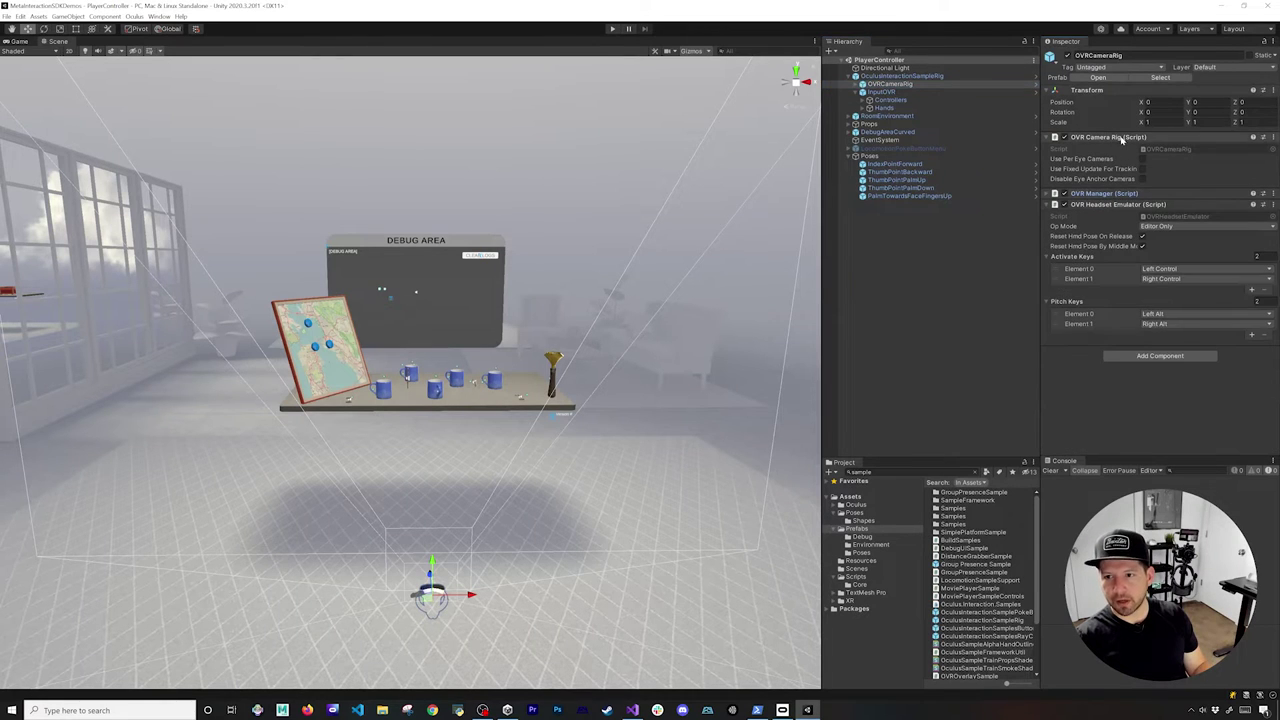
pyautogui.click(1118, 148)
pyautogui.click(1118, 159)
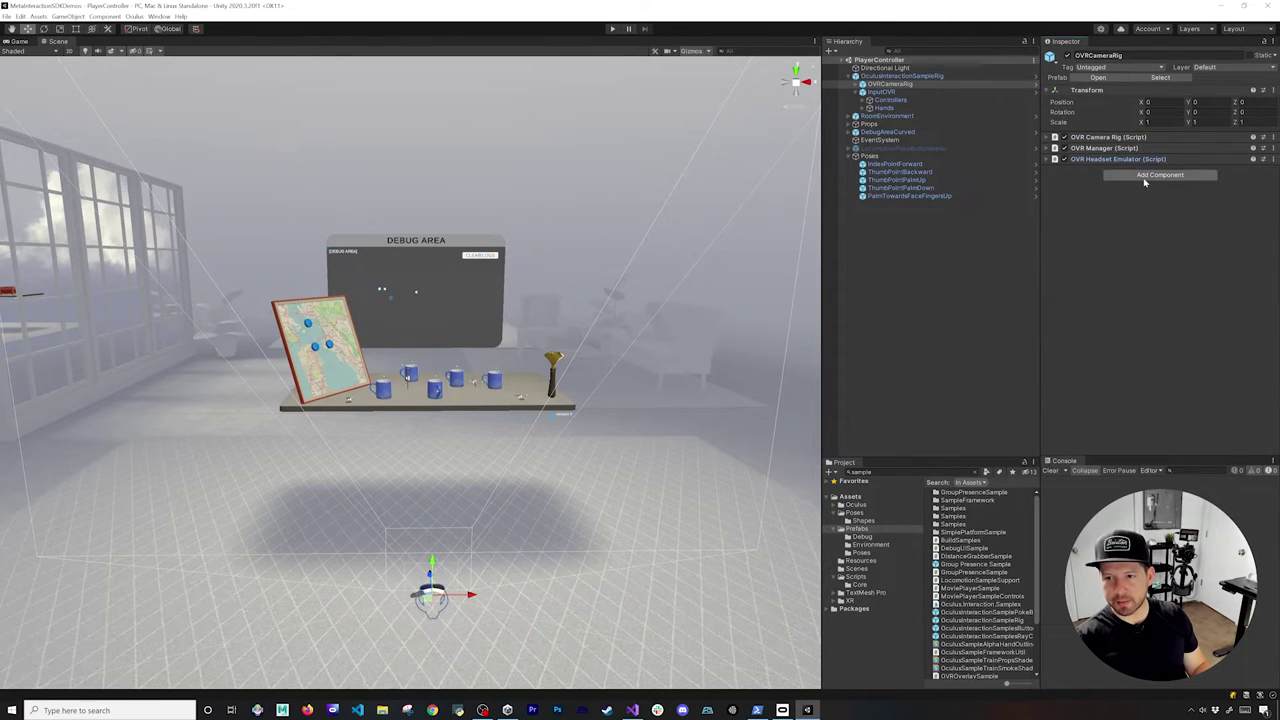
pyautogui.click(1160, 175)
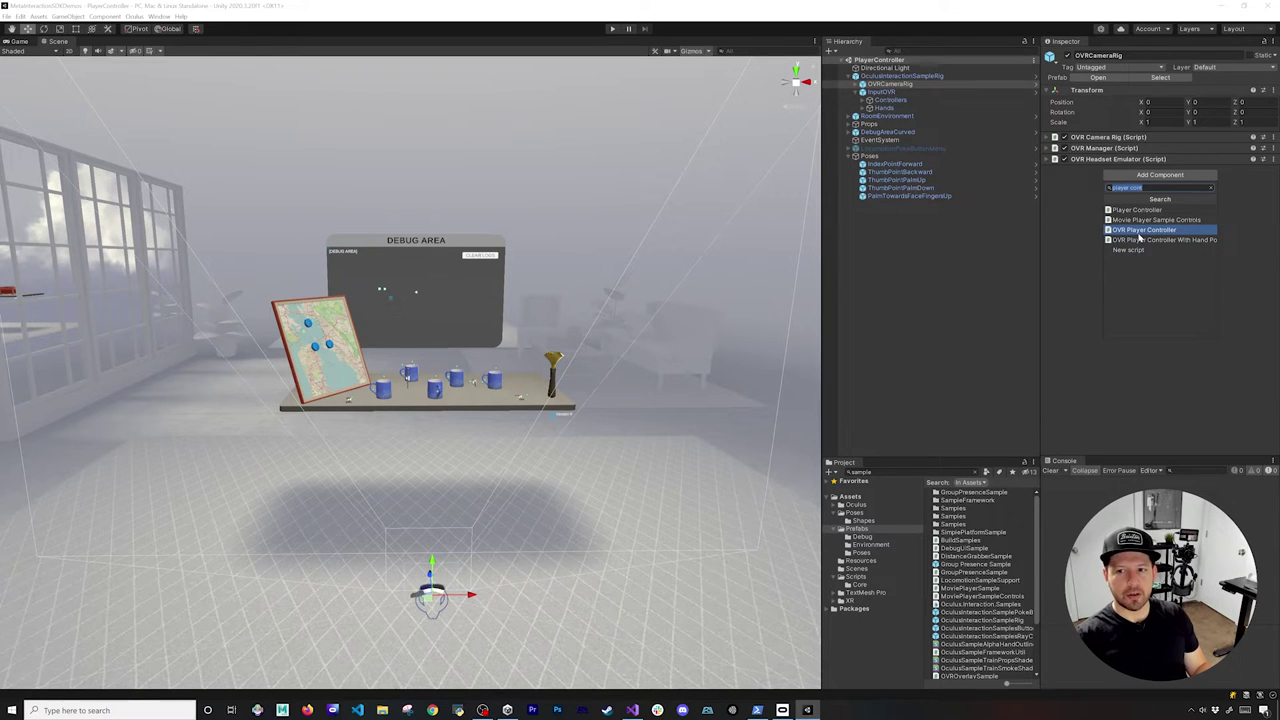
pyautogui.click(1139, 232)
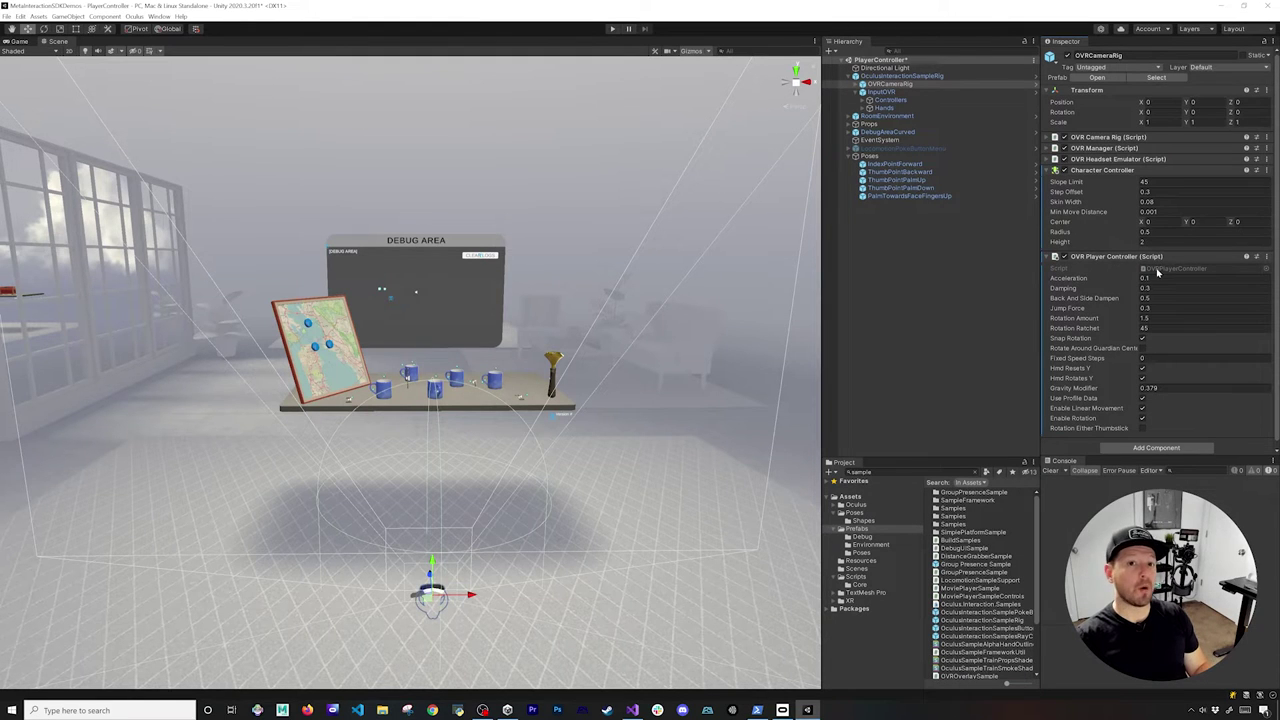
# Step: Open the OVRPlayerController script in Visual Studio, examine its CharacterController requirement at the start of the class, and return to Unity
pyautogui.doubleClick(1157, 272)
pyautogui.scroll(10, 460, 360)
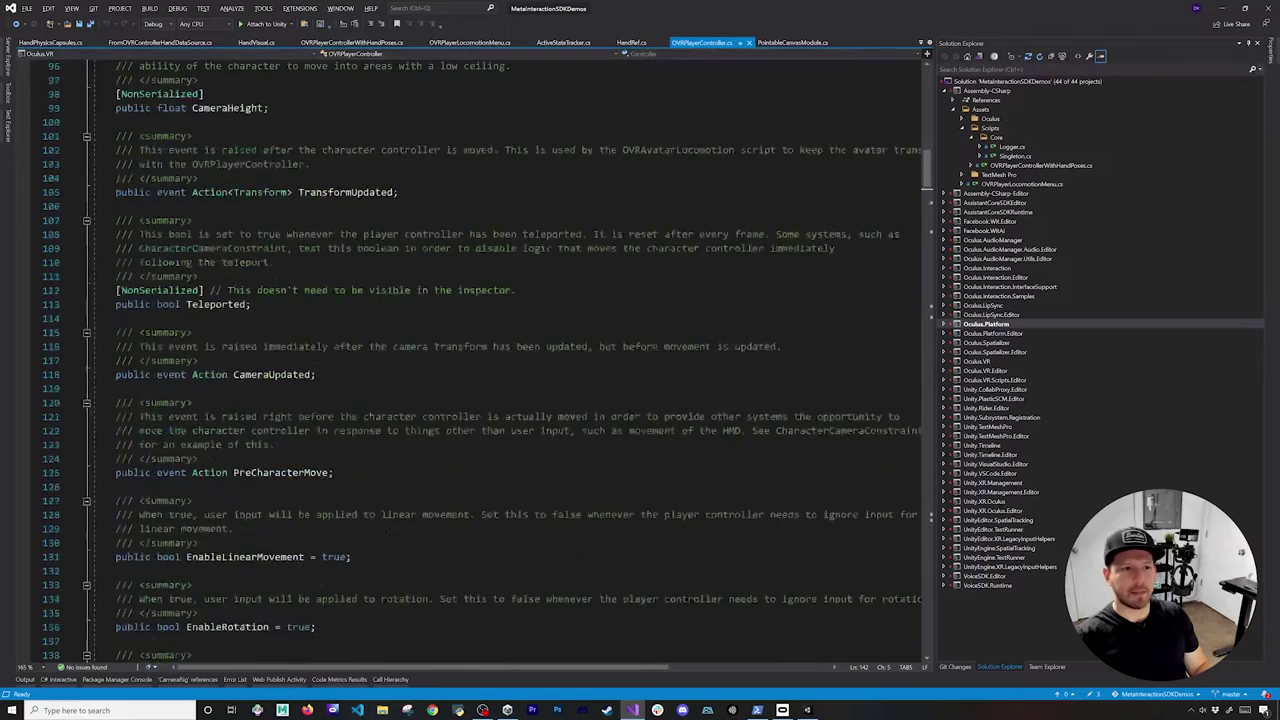
pyautogui.scroll(10, 258, 320)
pyautogui.click(258, 318)
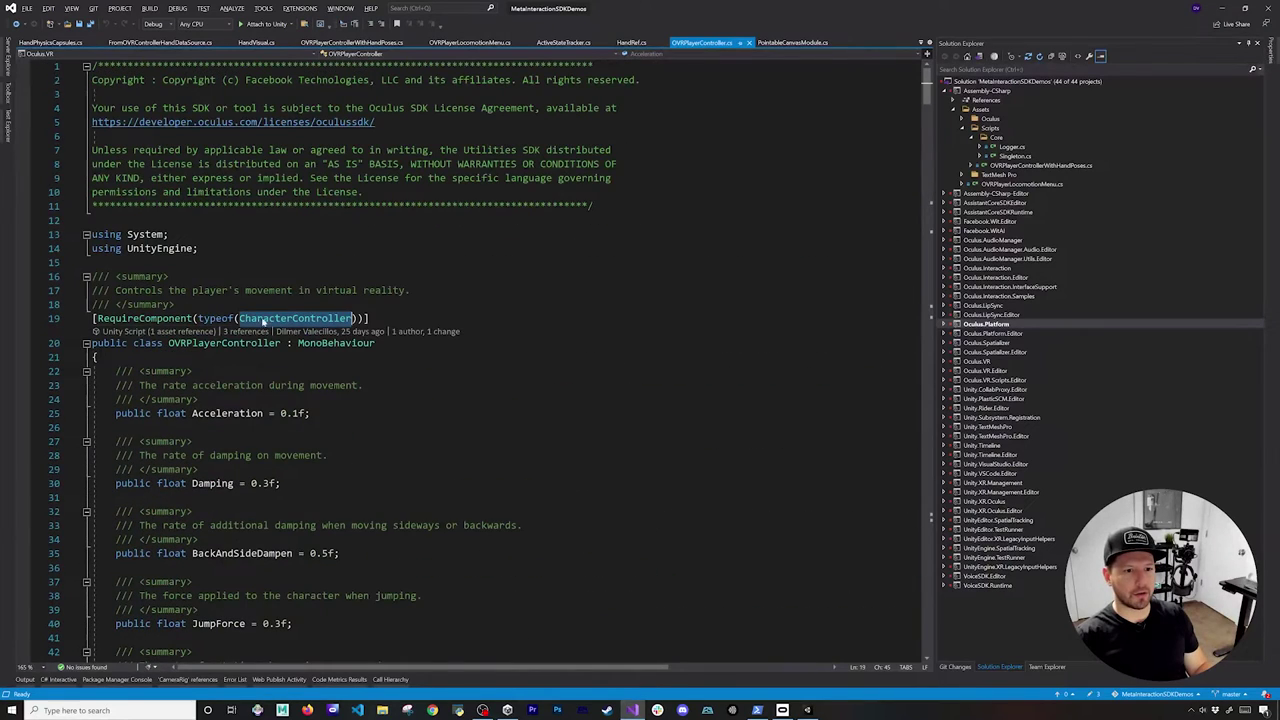
pyautogui.doubleClick(258, 318)
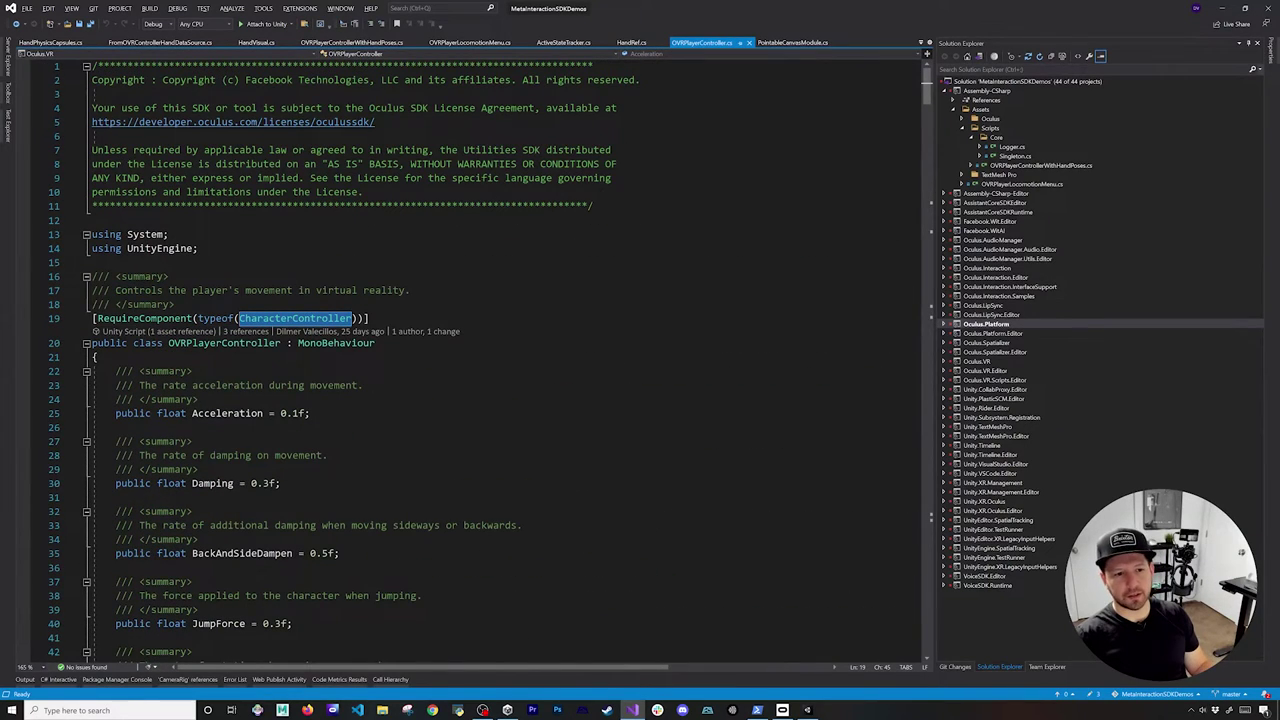
pyautogui.hotkey('alt', 'Tab')
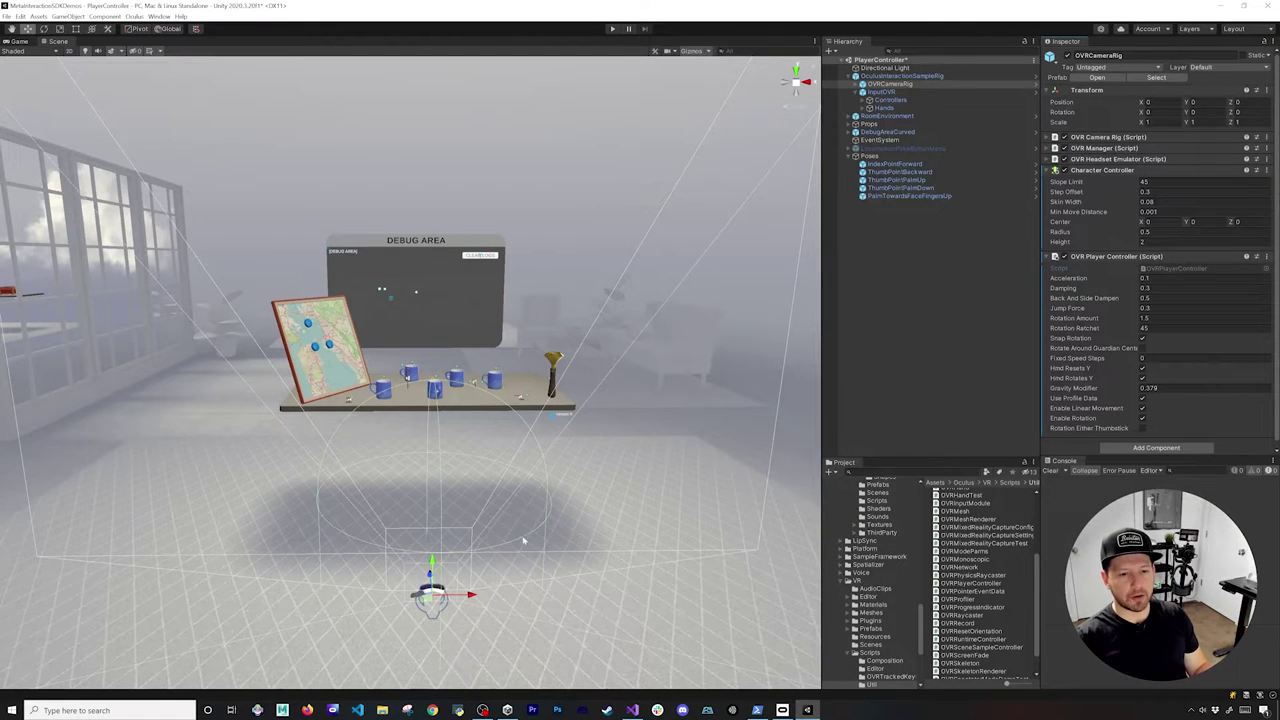
# Step: Set the Character Controller's center on OVRCameraRig to Y 1 and Z -0.25
pyautogui.keyDown('alt'); pyautogui.moveTo(522, 540); pyautogui.dragTo(600, 530); pyautogui.keyUp('alt')
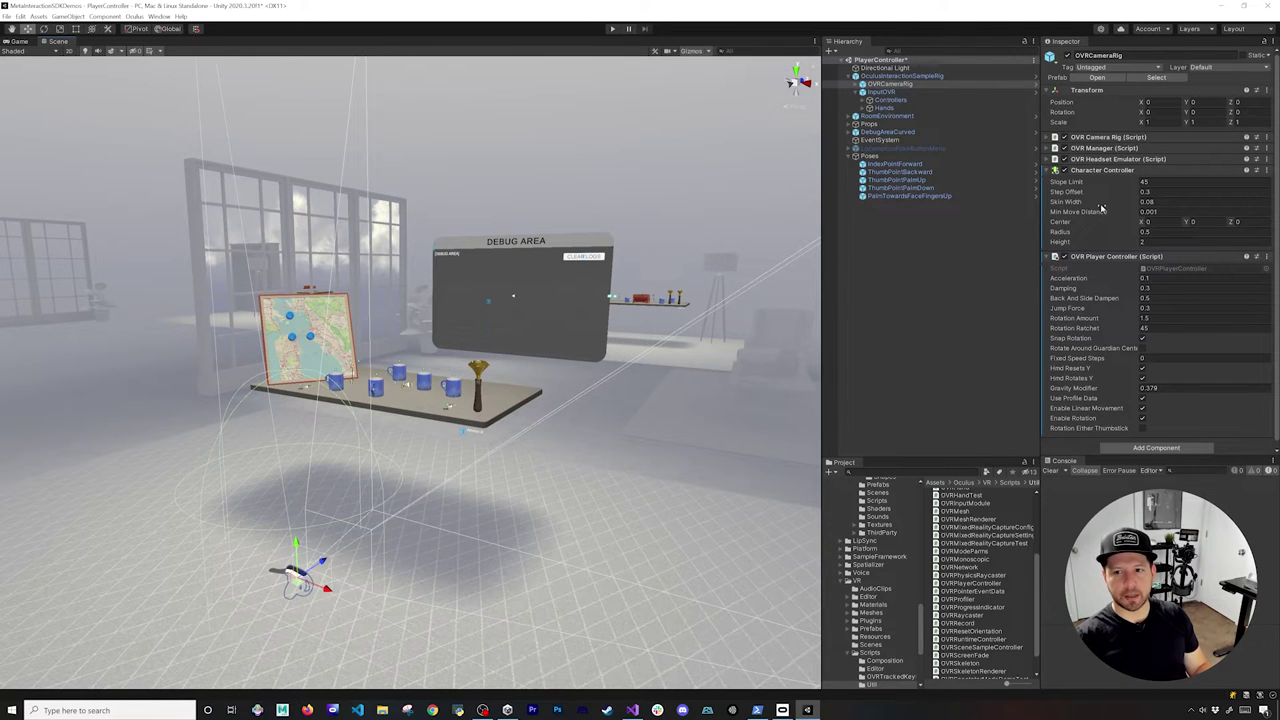
pyautogui.click(1195, 222)
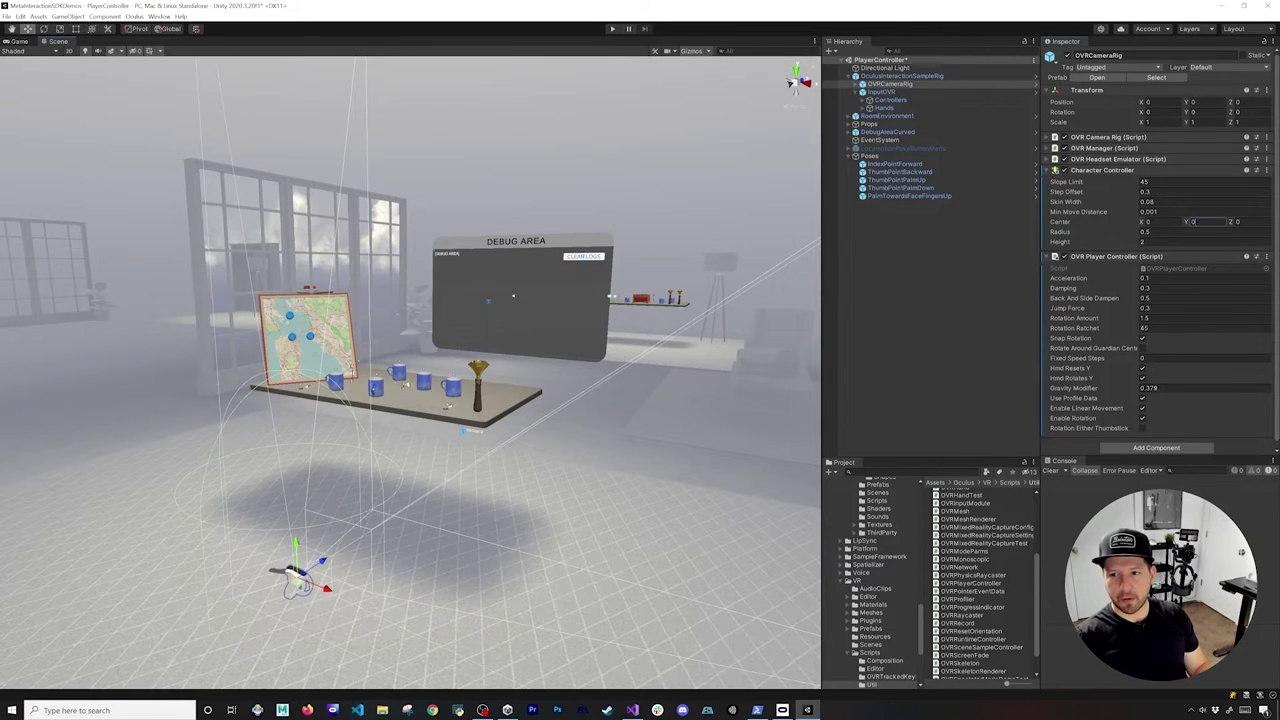
pyautogui.write('1')
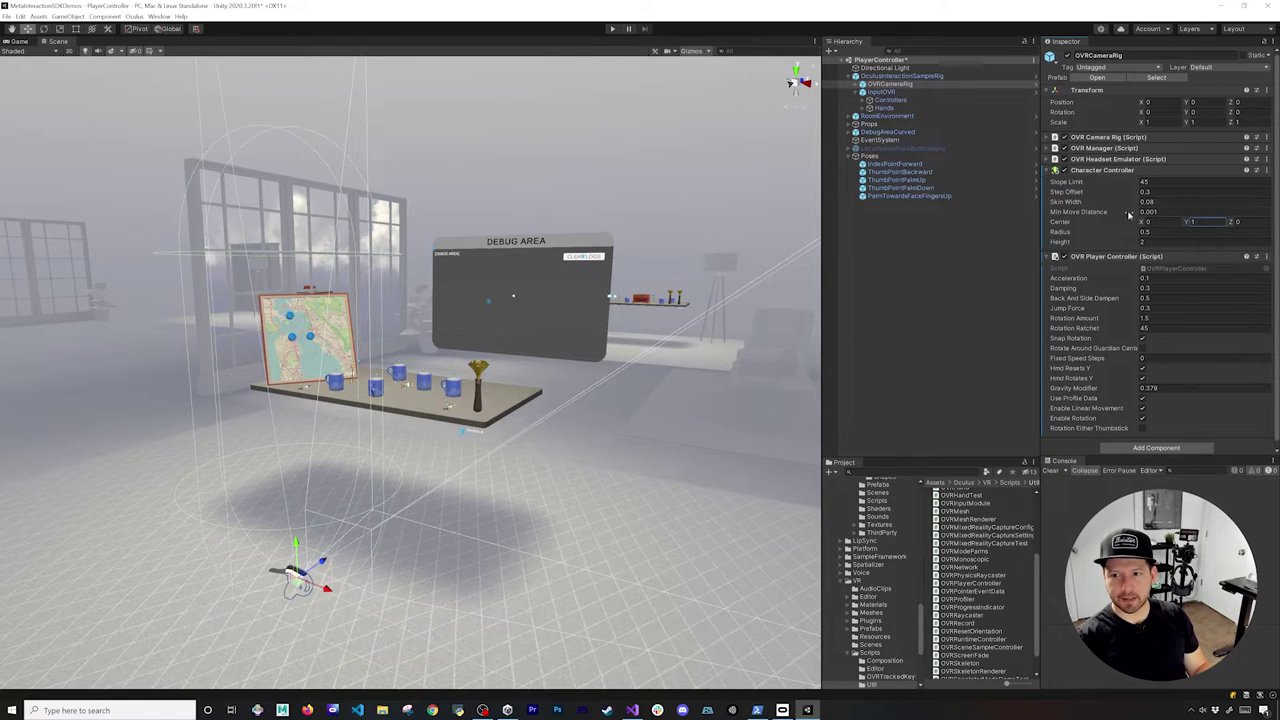
pyautogui.press('Tab')
pyautogui.write('-0.25')
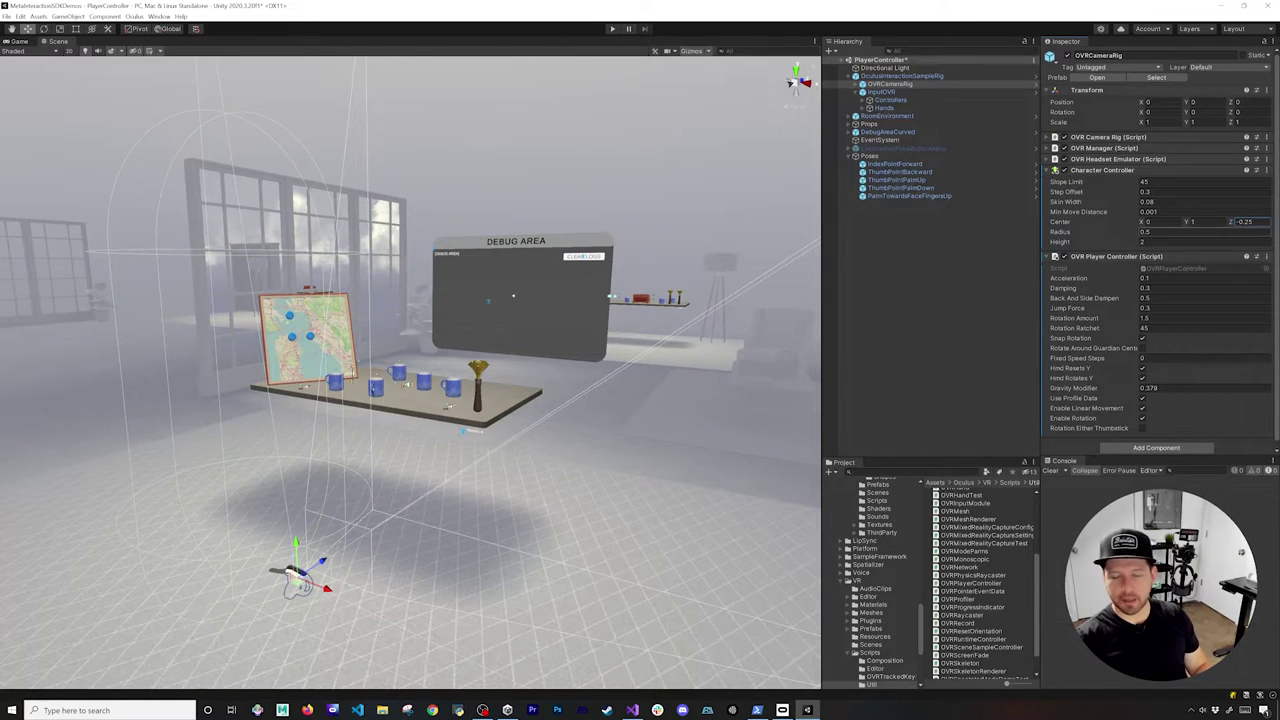
# Step: Set the Character Controller's height to 1.5 and radius to 0.15, and inspect the capsule around the camera rig in the scene
pyautogui.click(1194, 242)
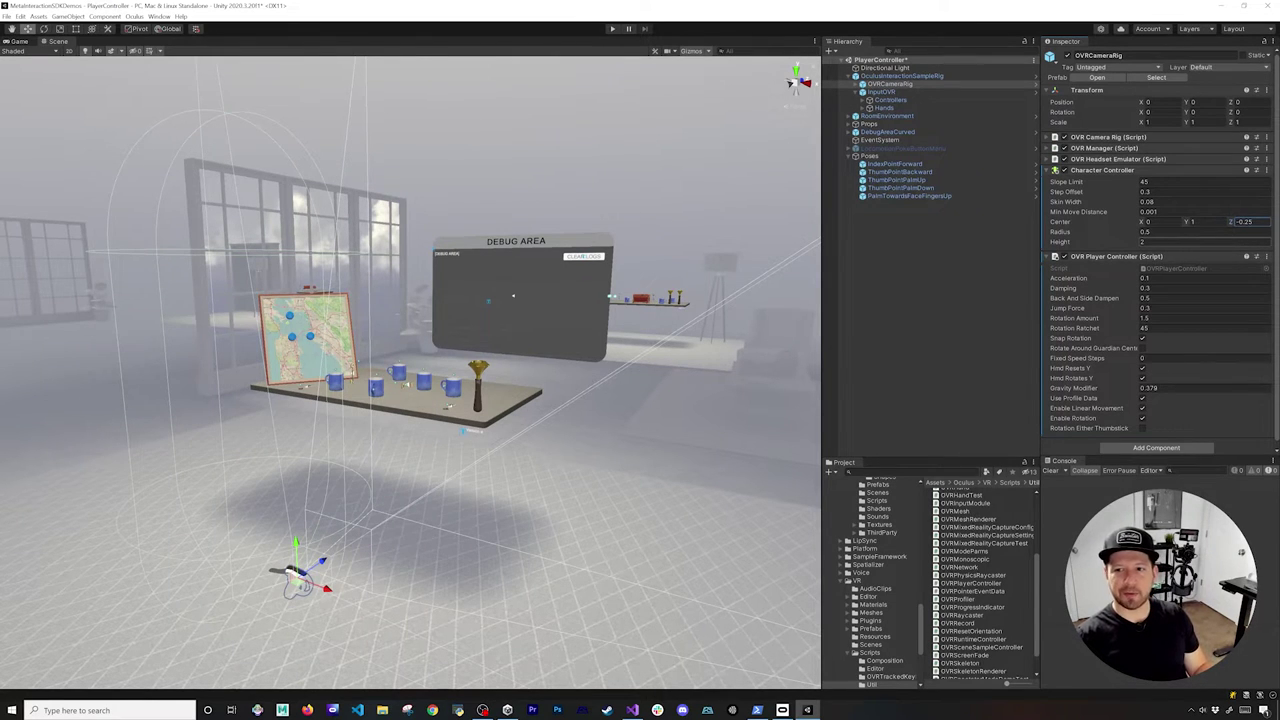
pyautogui.write('1.5')
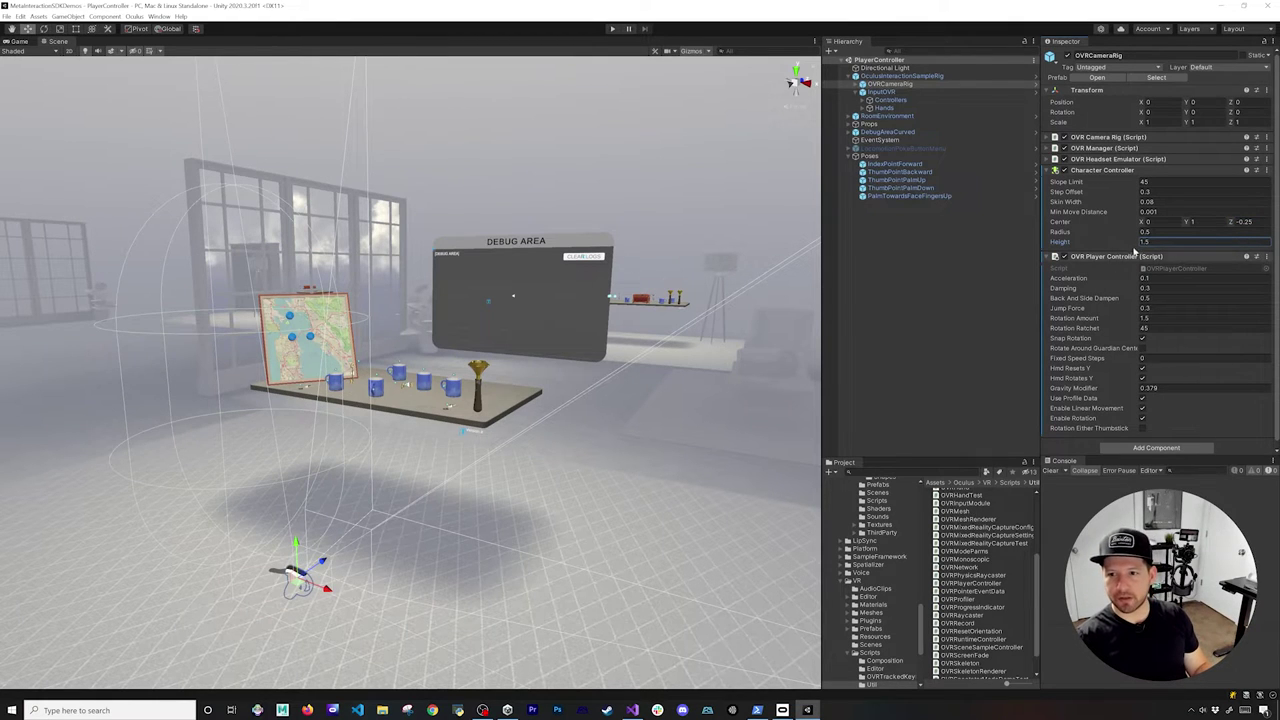
pyautogui.click(1185, 231)
pyautogui.write('0.15')
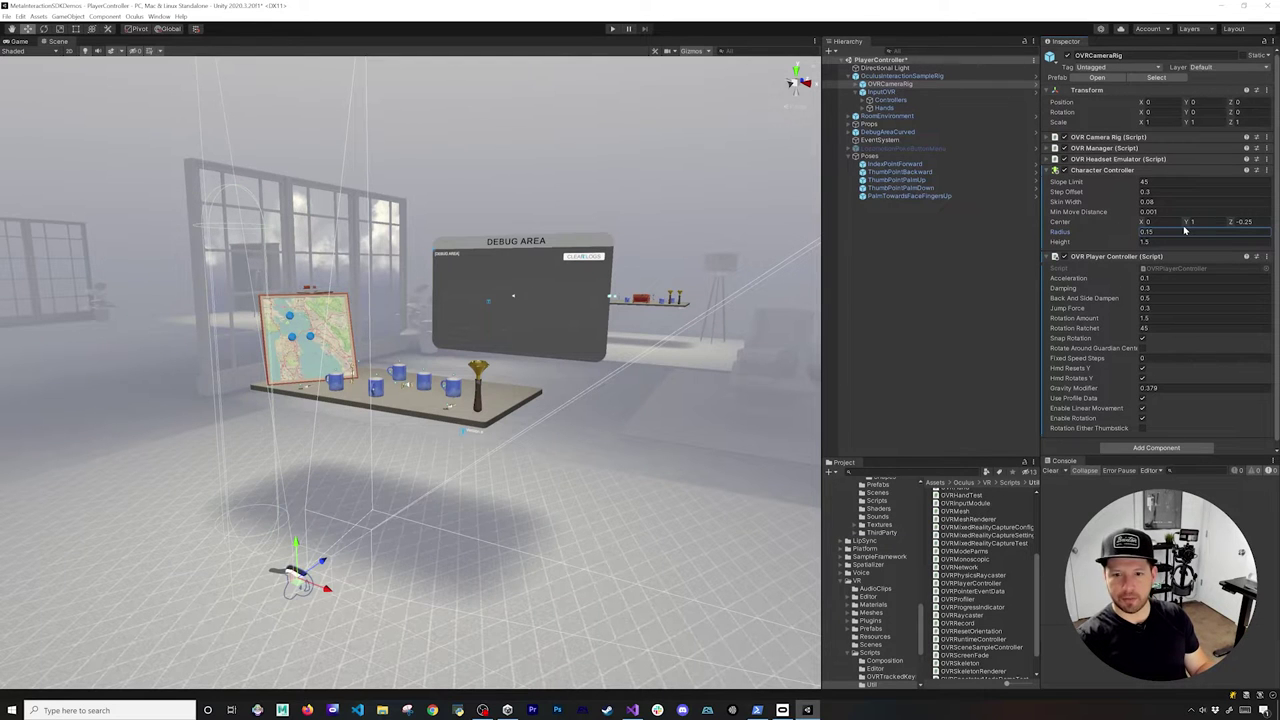
pyautogui.moveTo(480, 300); pyautogui.dragTo(450, 418, button='right')
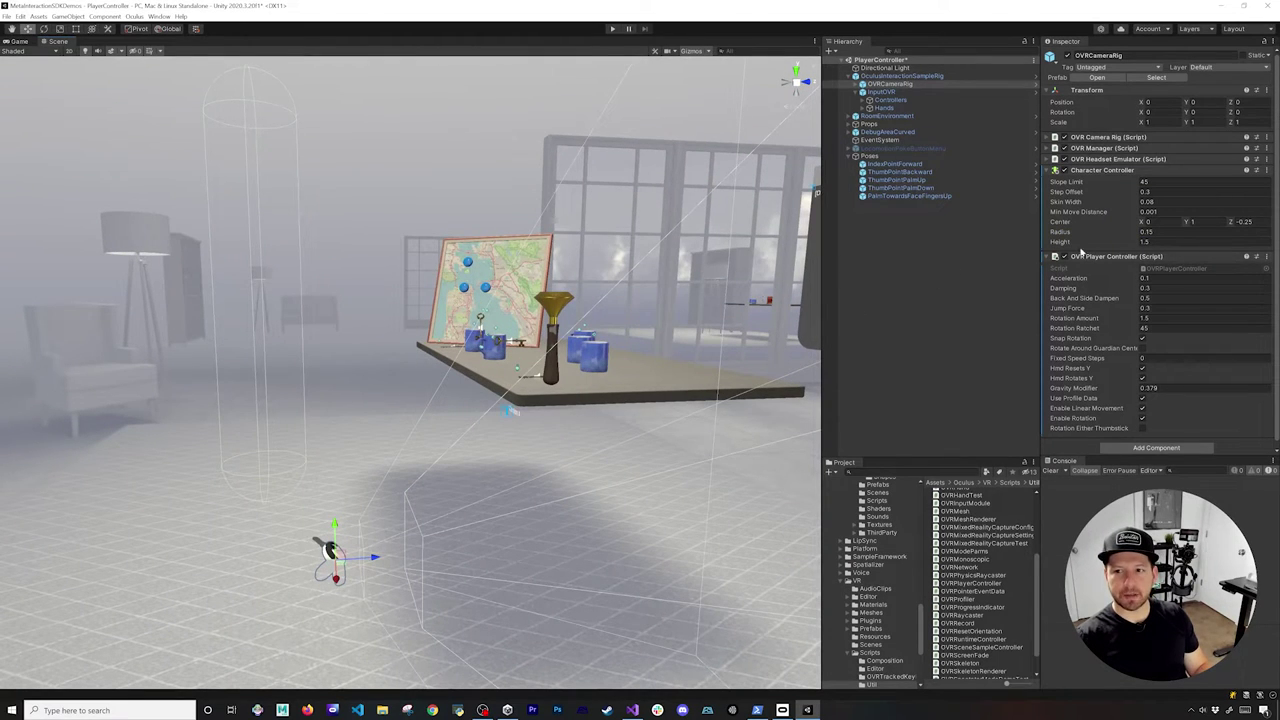
pyautogui.moveTo(450, 400); pyautogui.dragTo(318, 540, button='right')
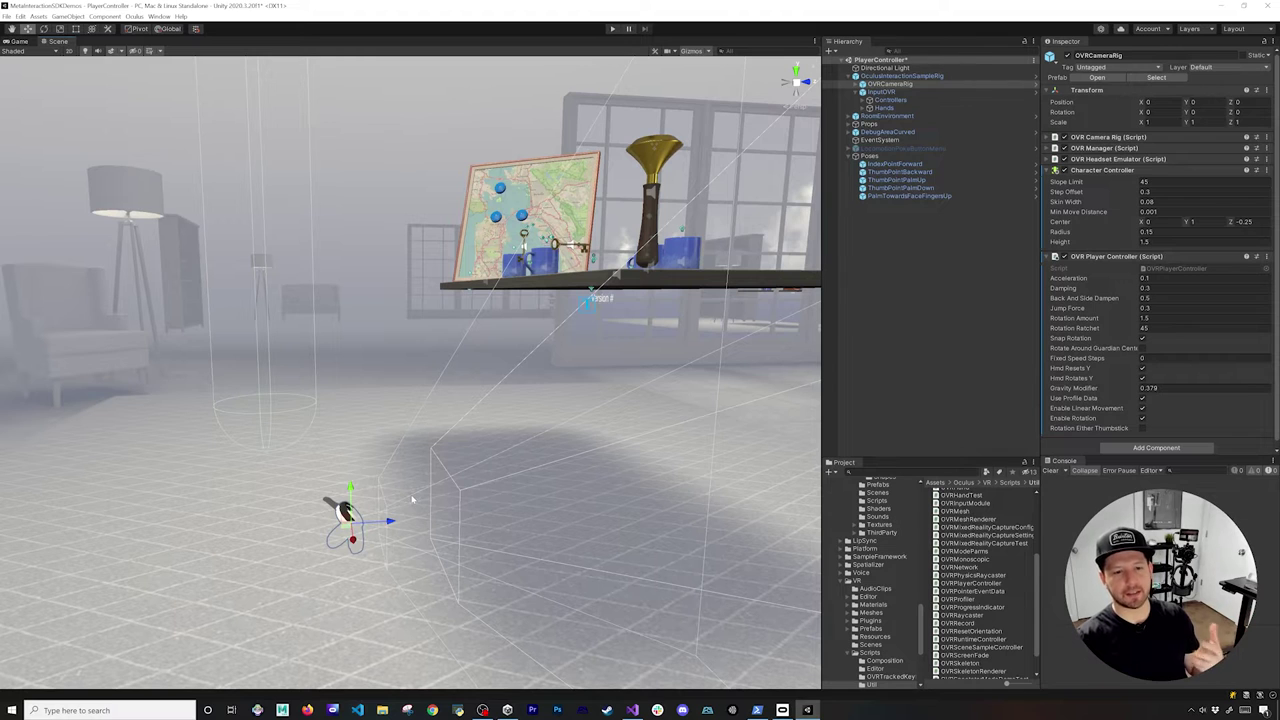
pyautogui.moveTo(530, 522); pyautogui.dragTo(557, 452, button='right')
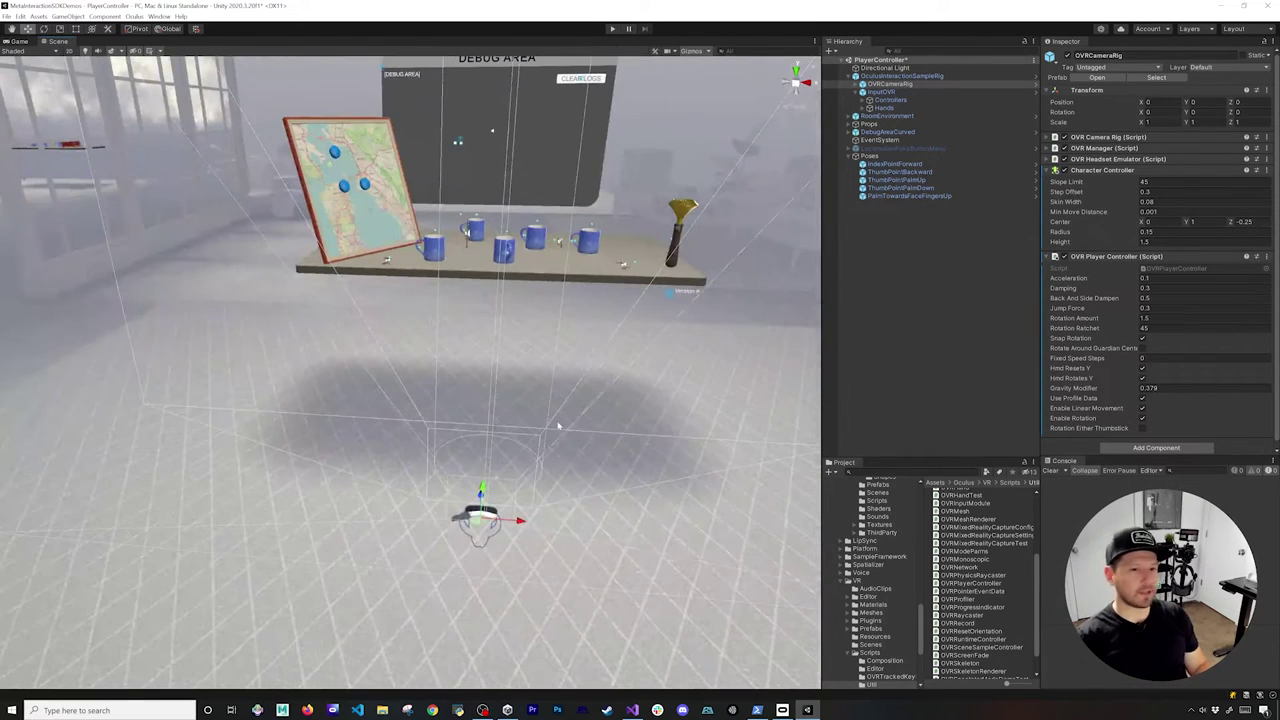
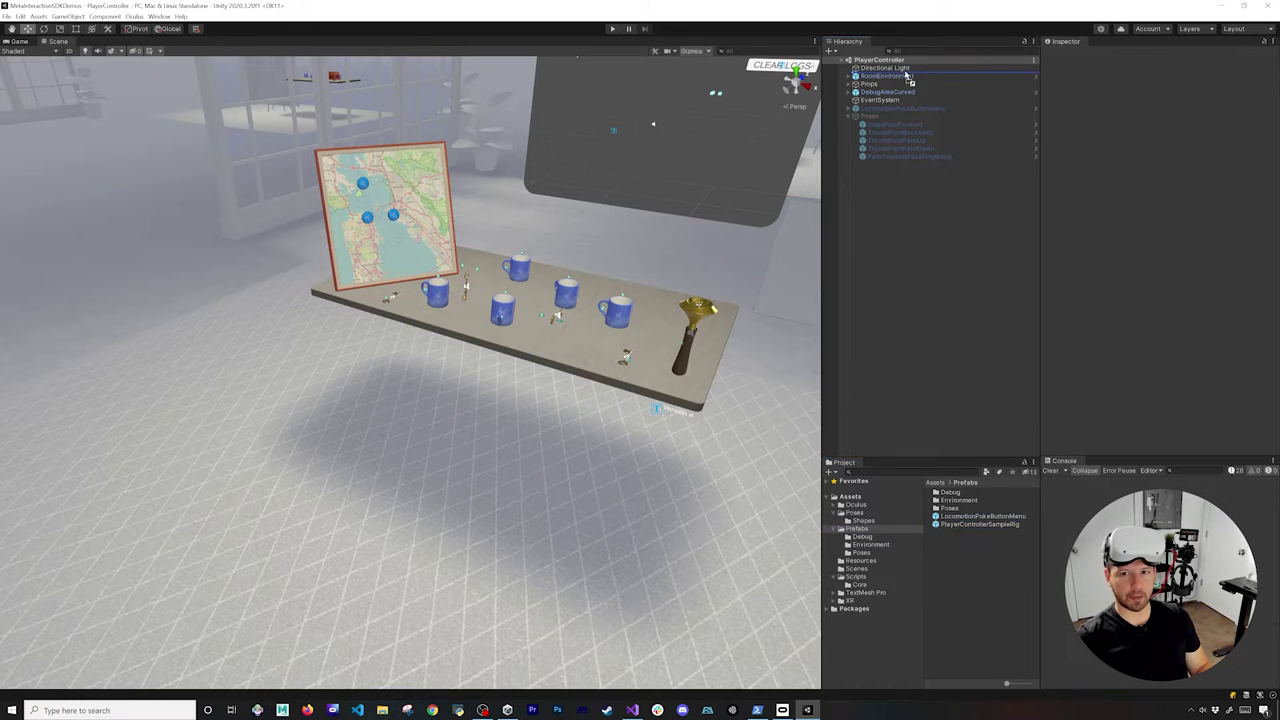
# Step: Add the PlayerControllerSampleRig prefab to the scene below Directional Light, and inspect the Character Controller settings and capsule on its OVRCameraRig
pyautogui.moveTo(907, 77); pyautogui.dragTo(908, 78)
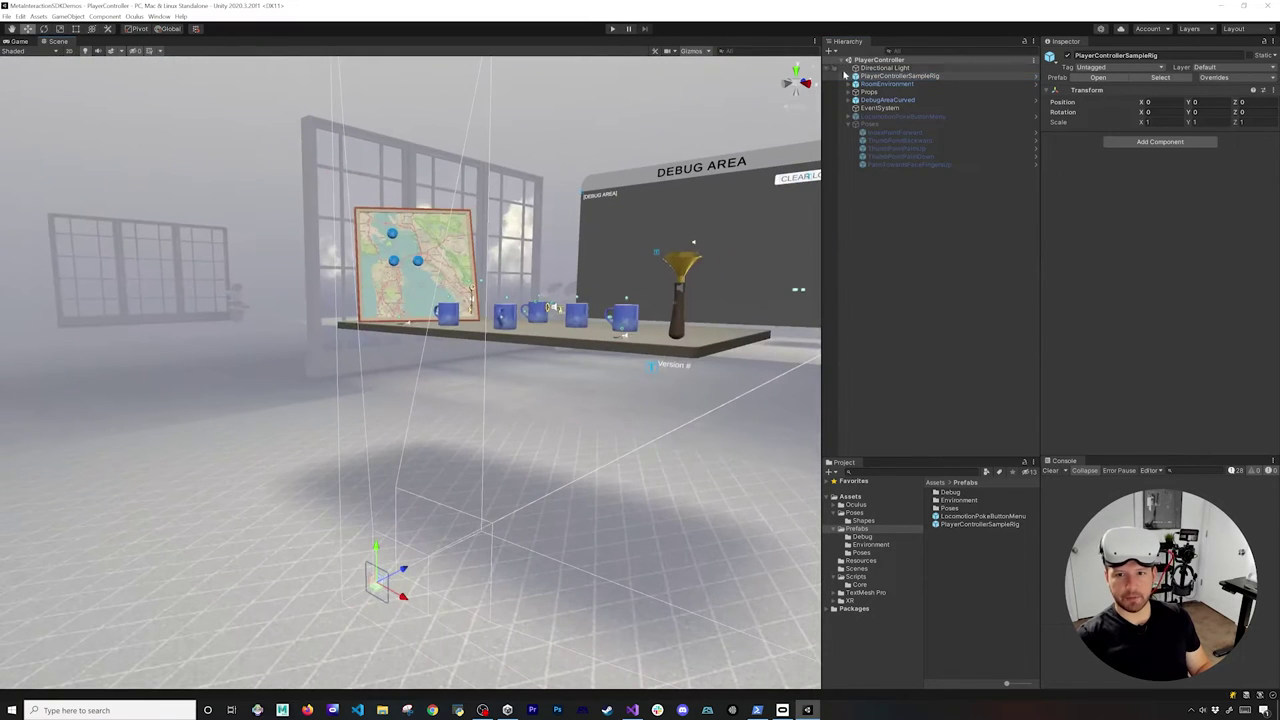
pyautogui.click(847, 77)
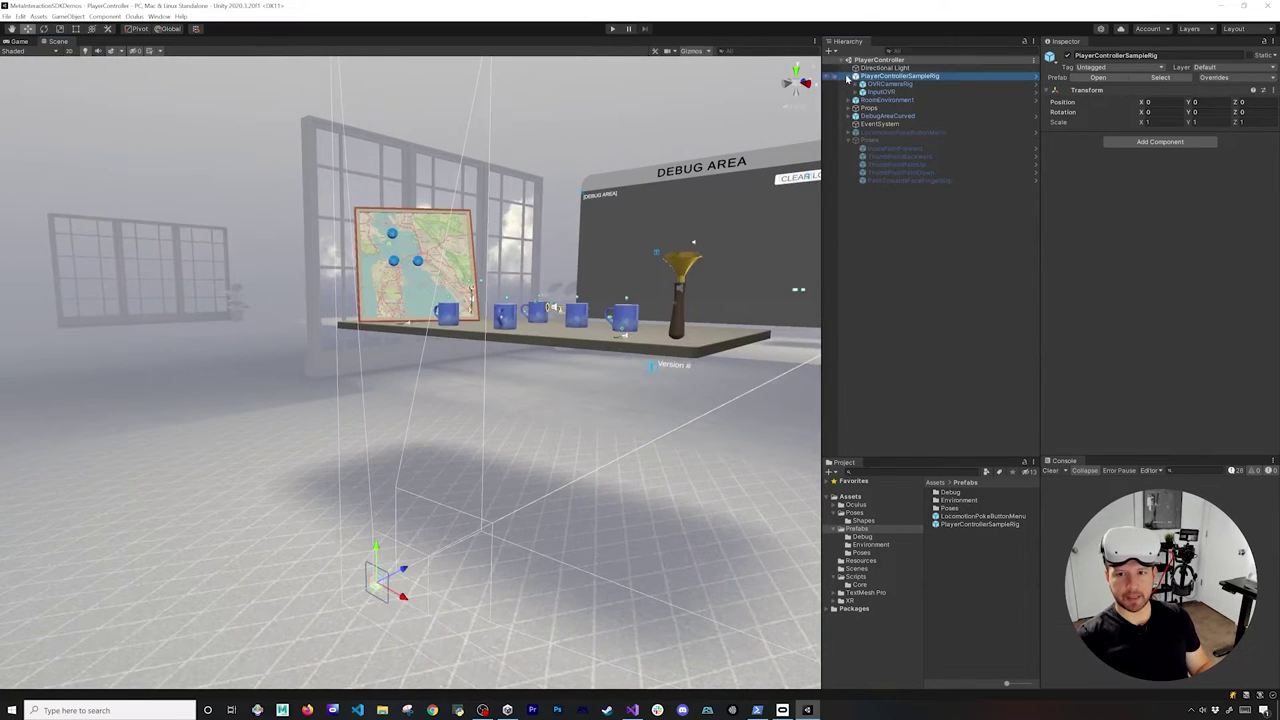
pyautogui.click(876, 85)
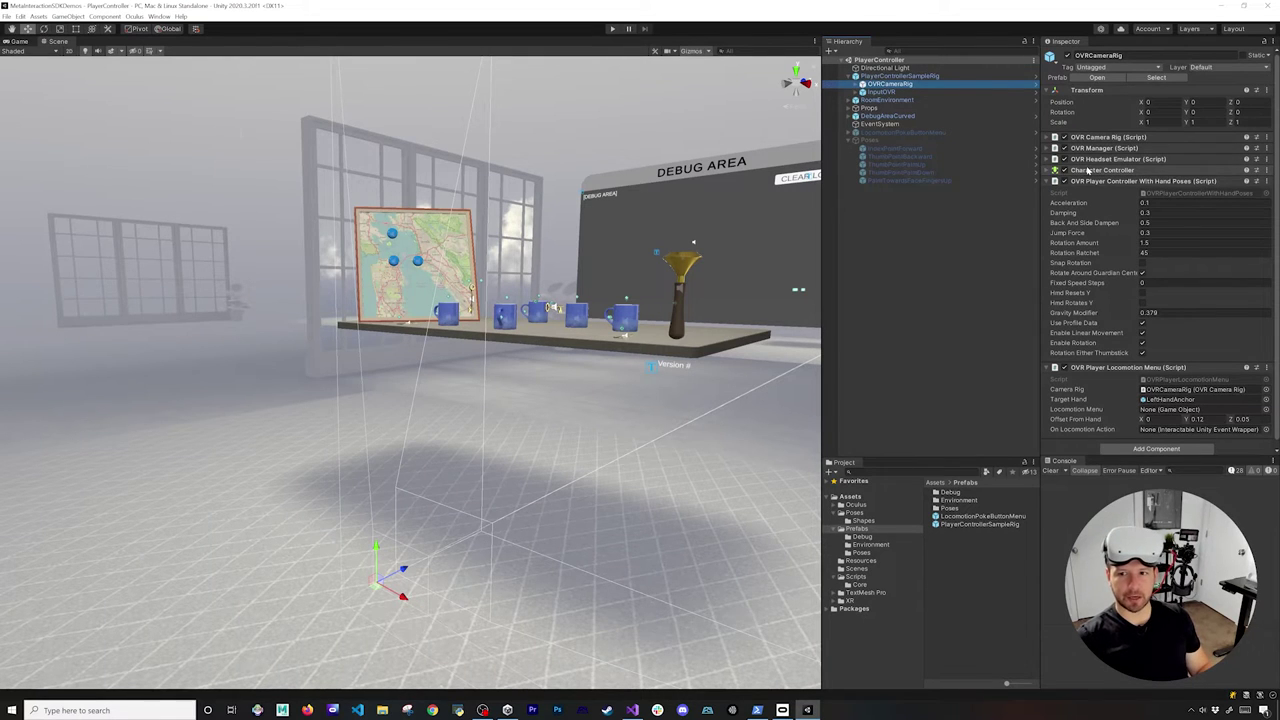
pyautogui.click(1087, 170)
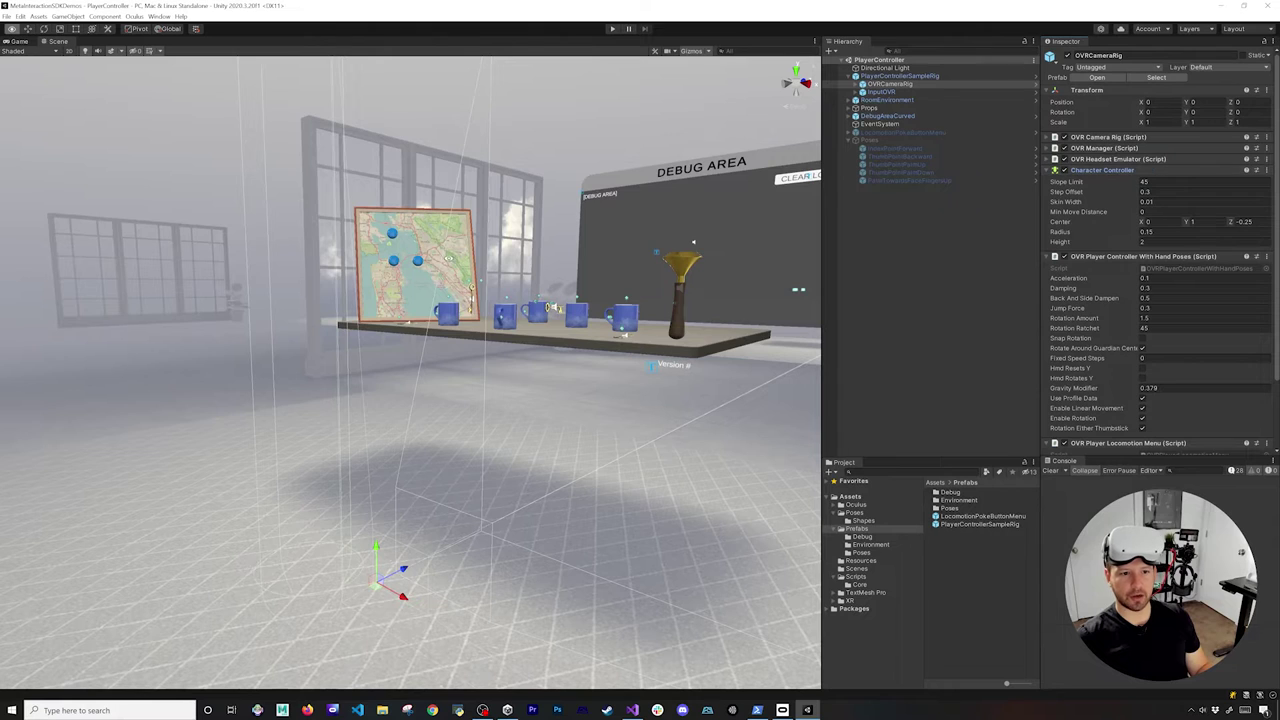
pyautogui.moveTo(425, 276); pyautogui.dragTo(462, 302, button='middle')
pyautogui.scroll(-5, 513, 298)
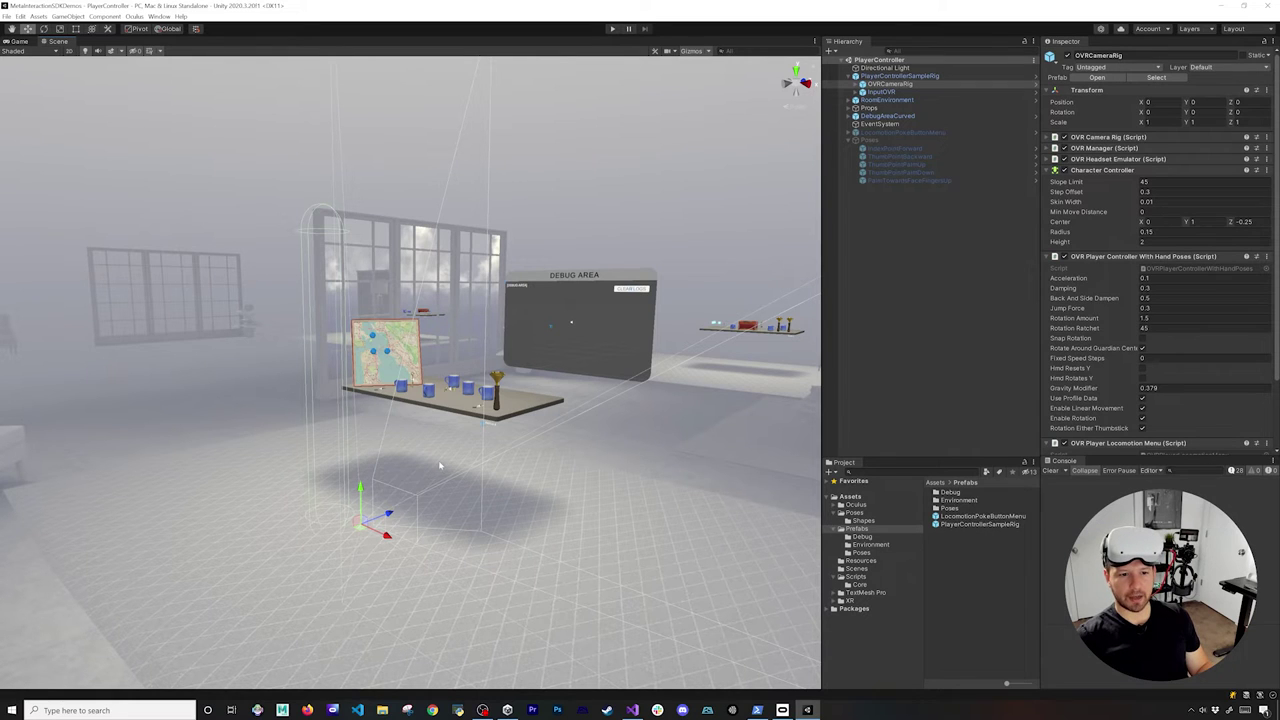
pyautogui.keyDown('alt'); pyautogui.moveTo(383, 441); pyautogui.dragTo(382, 428); pyautogui.keyUp('alt')
# Step: Examine the objects under InputOVR, including the left-hand synthetic objects for hands and controllers, and expand the Controllers and Hands groups
pyautogui.click(870, 86)
pyautogui.click(856, 92)
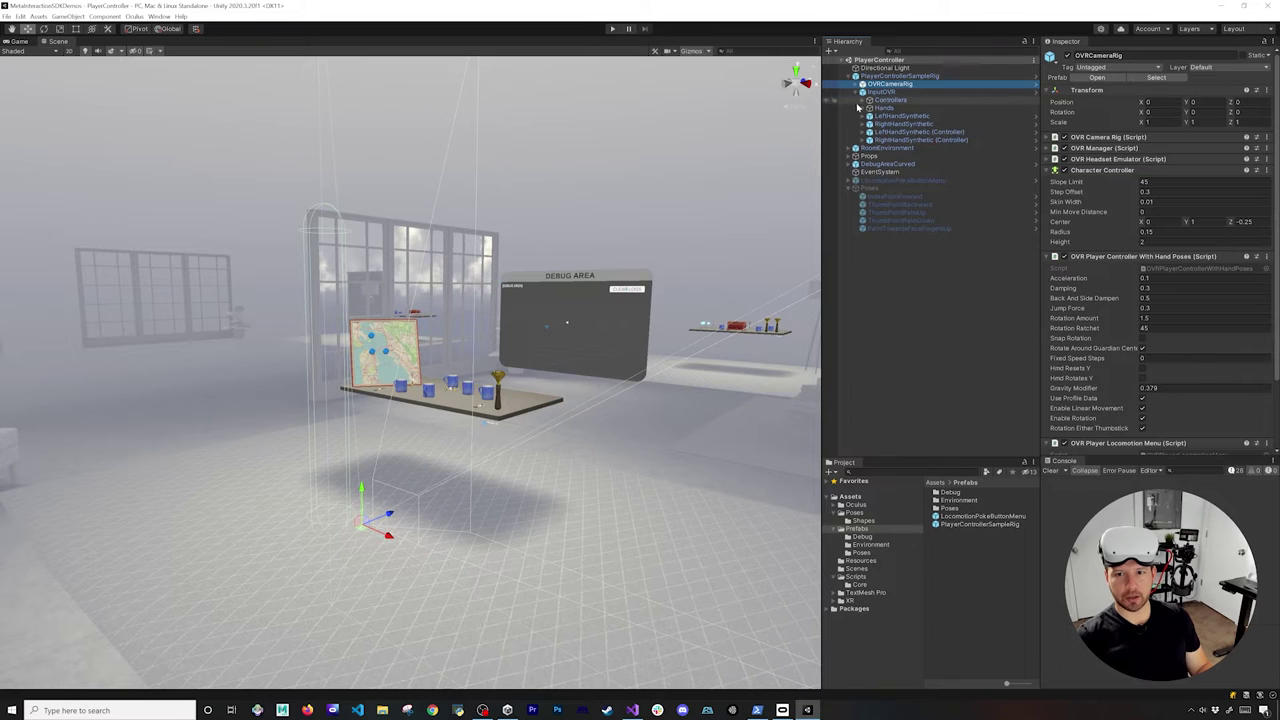
pyautogui.click(882, 117)
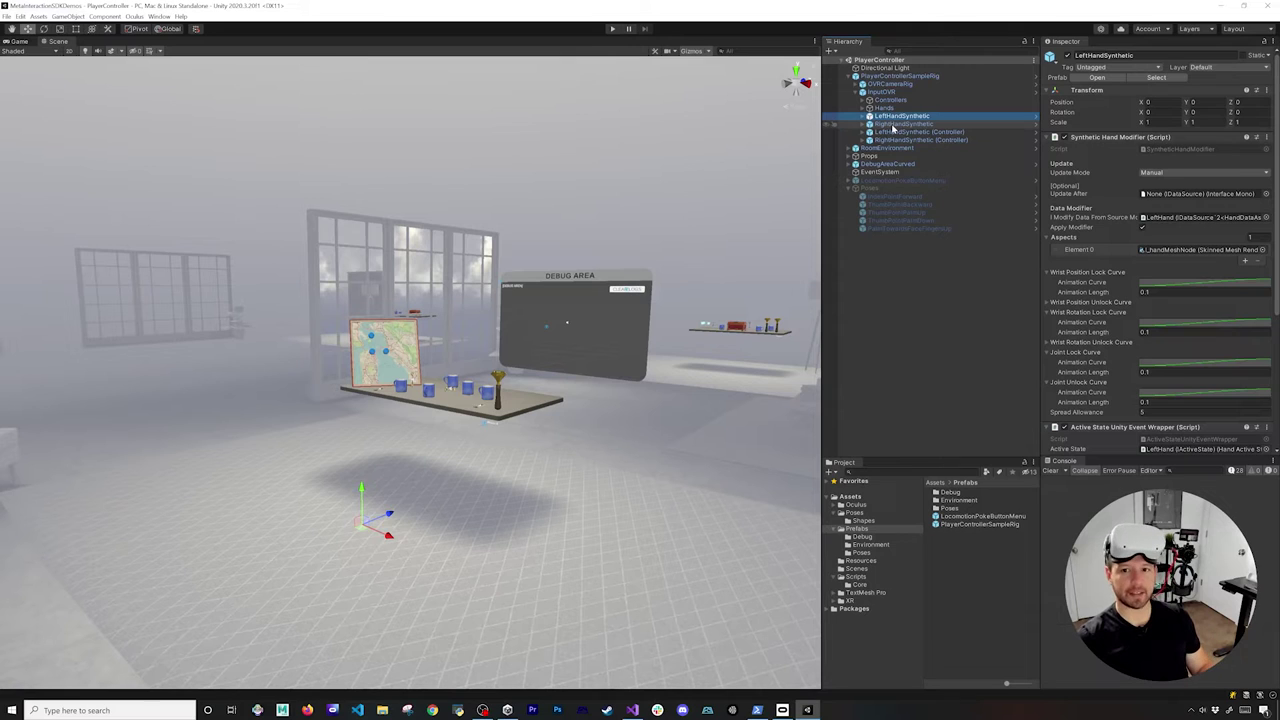
pyautogui.click(897, 134)
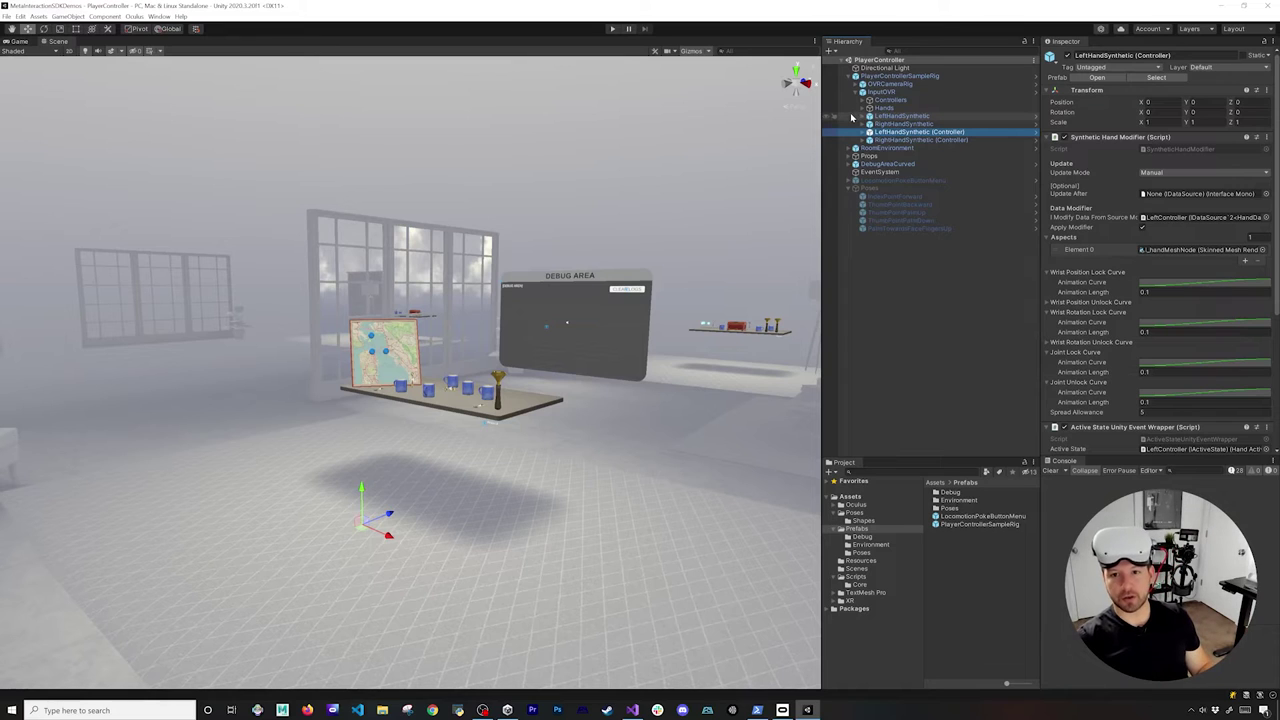
pyautogui.click(866, 101)
pyautogui.click(866, 101)
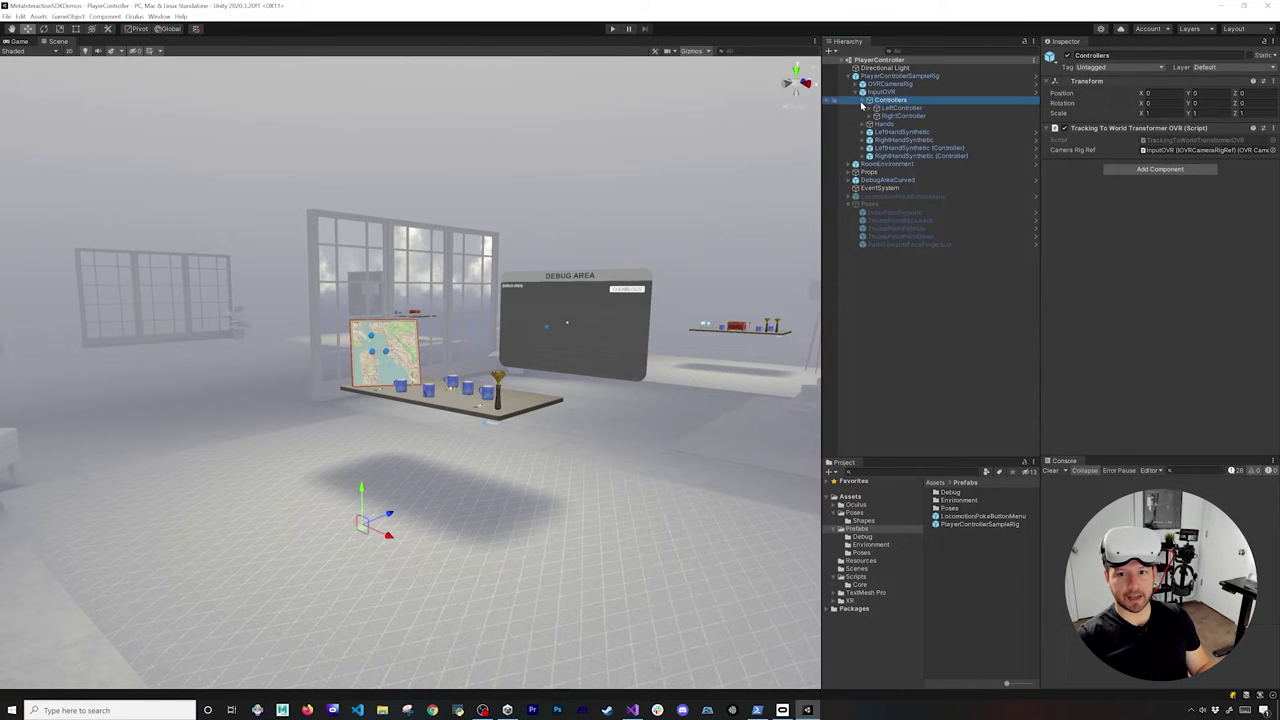
pyautogui.click(862, 124)
pyautogui.click(867, 124)
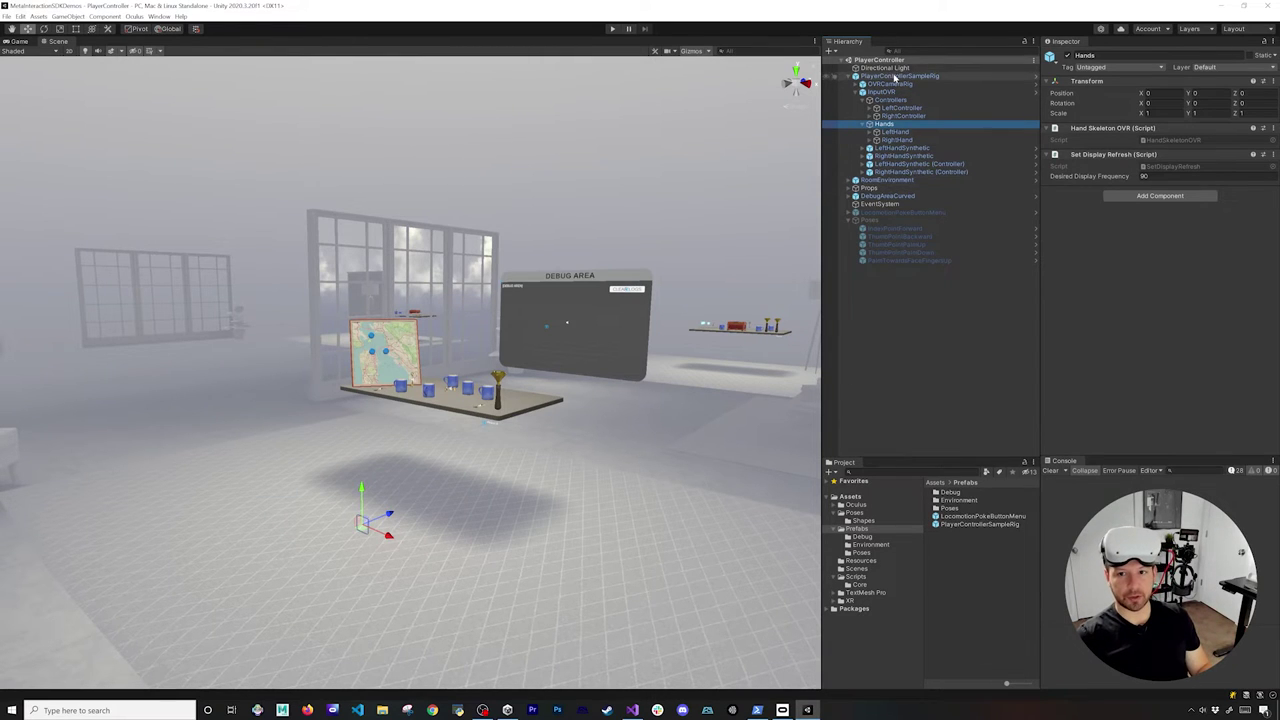
# Step: Select PlayerControllerSampleRig, run the scene in play mode to test the rig, and stop playback
pyautogui.click(894, 78)
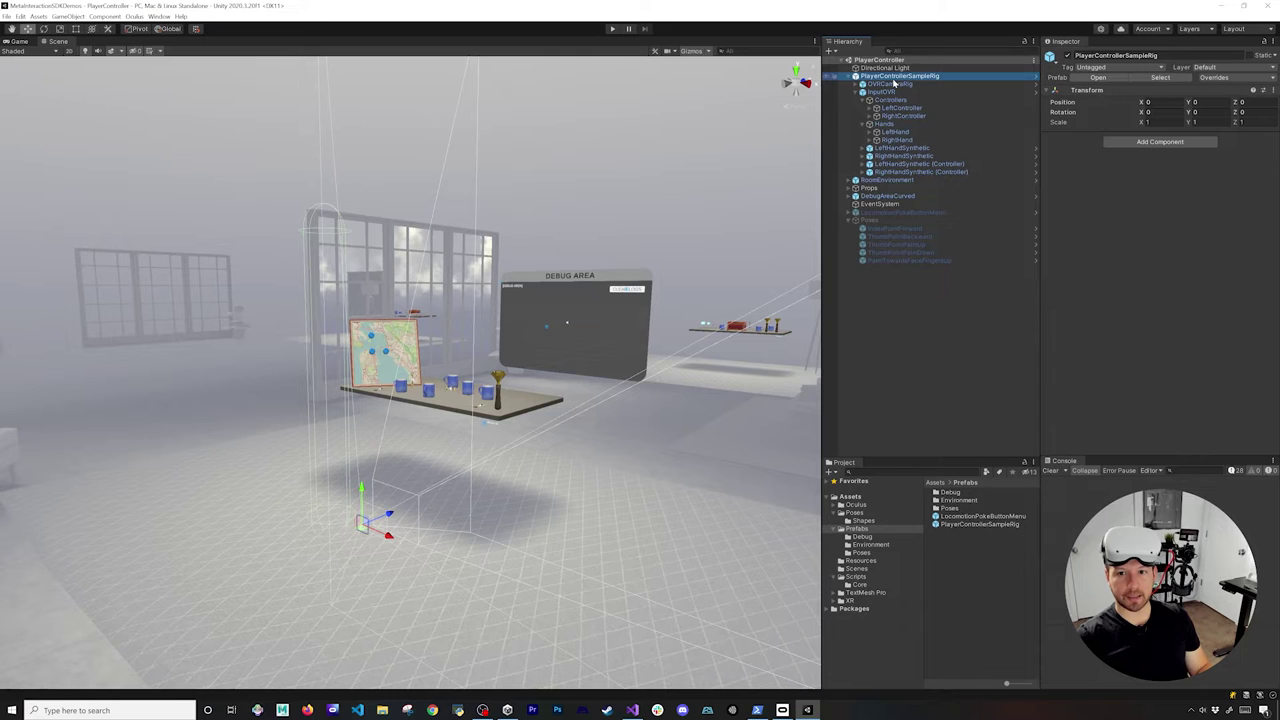
pyautogui.click(613, 29)
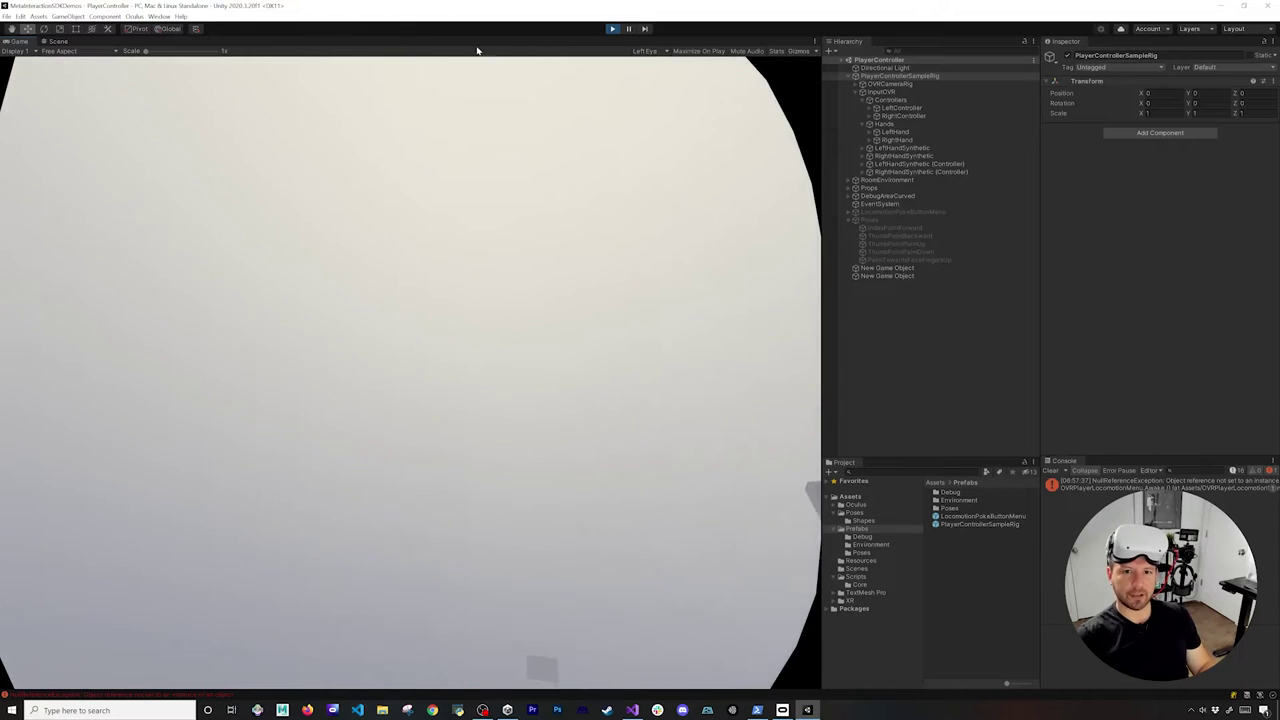
pyautogui.click(614, 29)
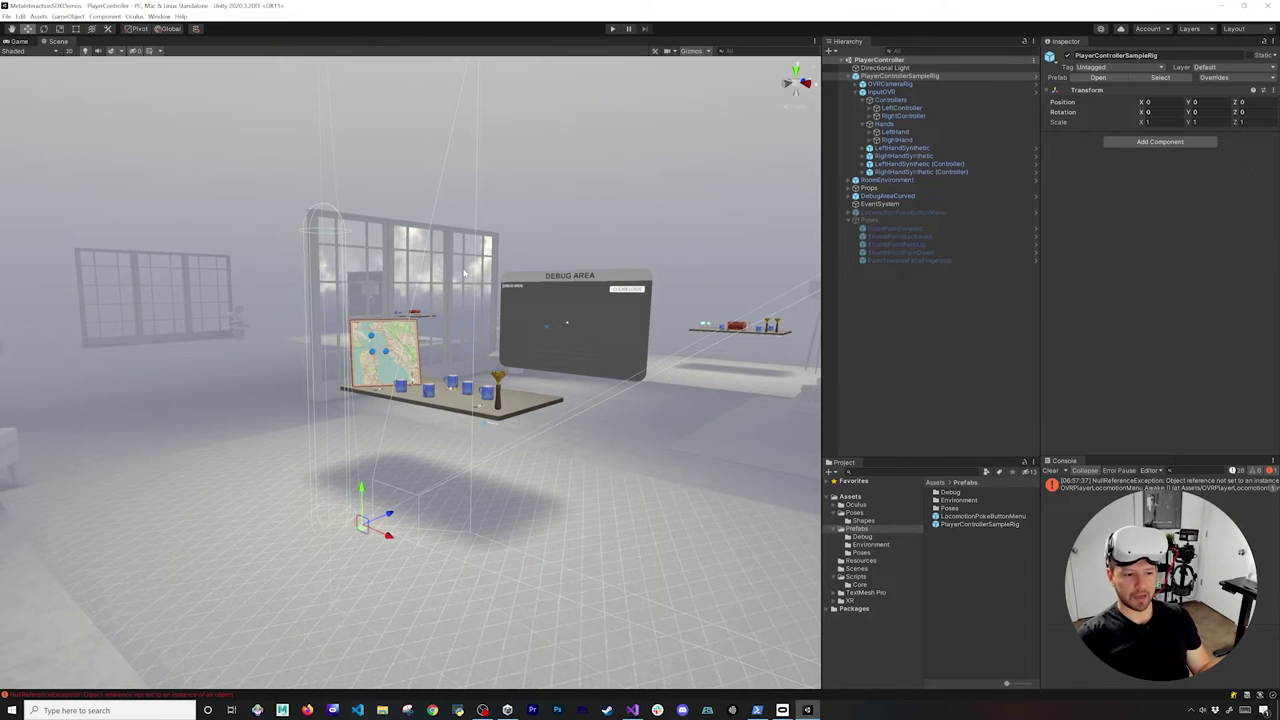
# Step: Activate the Poses object and review the OVR Player Controller With Hand Poses and OVR Player Locomotion Menu settings on OVRCameraRig
pyautogui.click(886, 220)
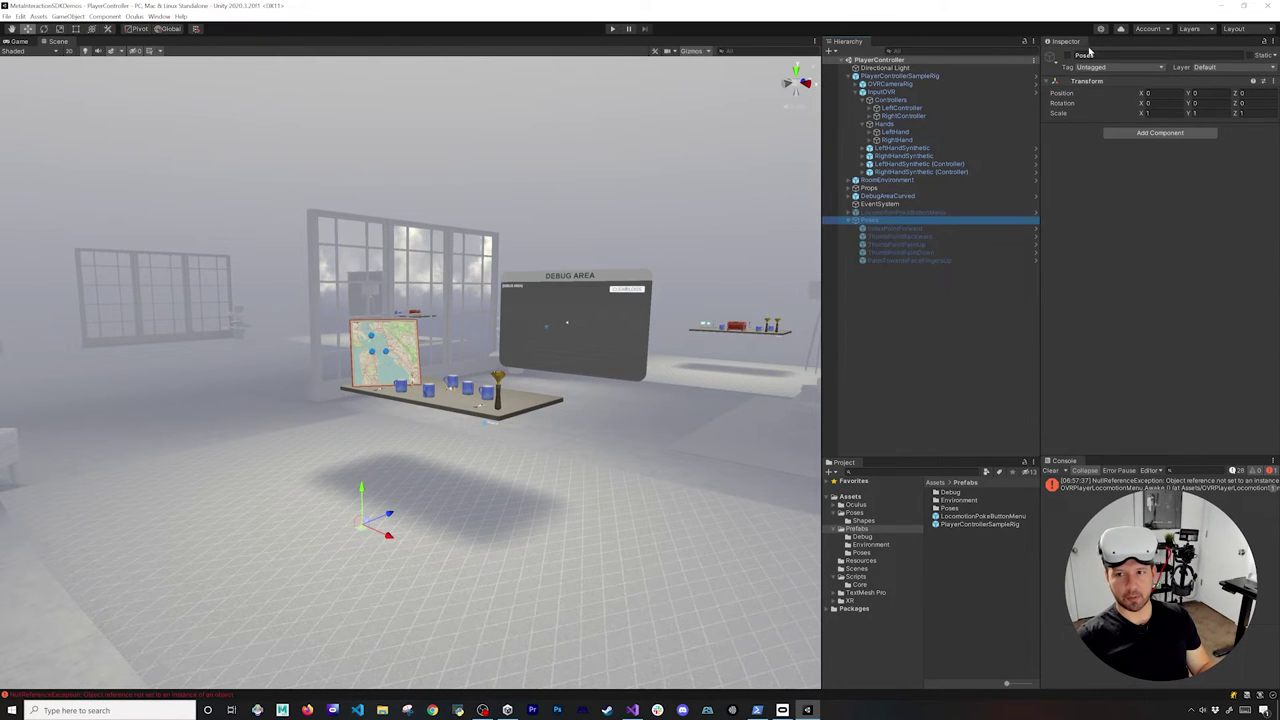
pyautogui.click(1066, 56)
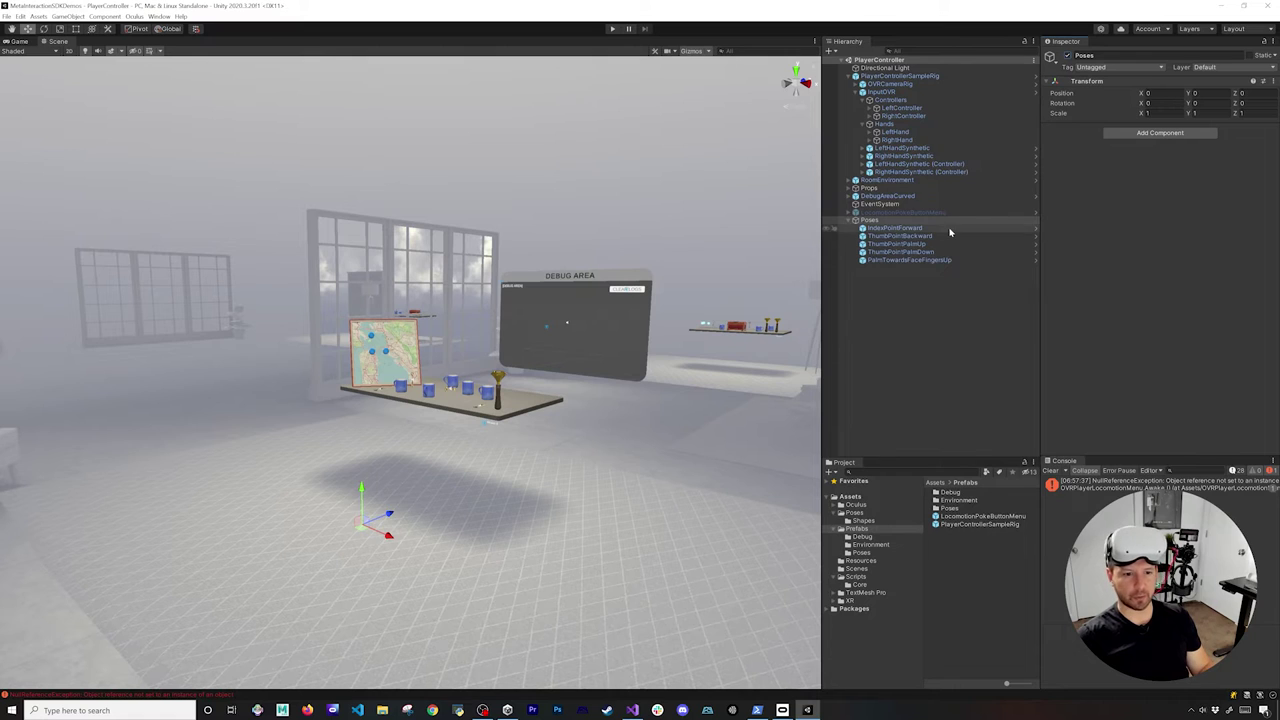
pyautogui.click(889, 84)
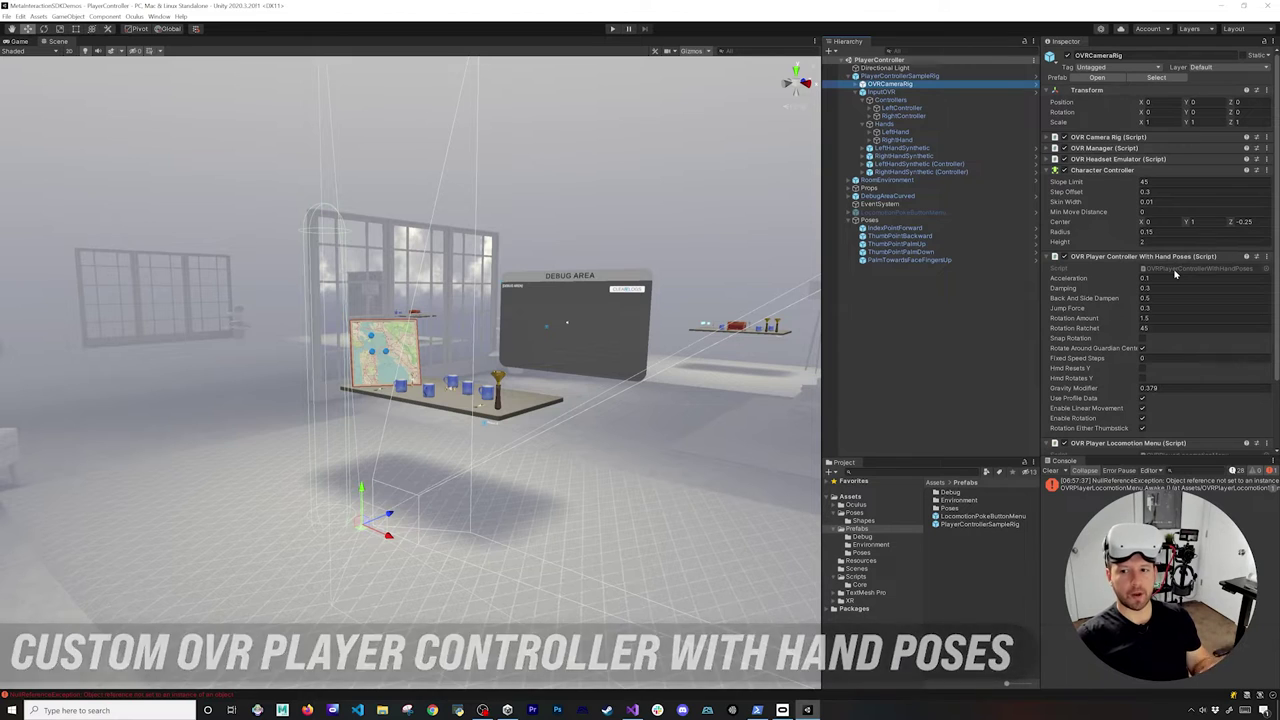
pyautogui.click(1142, 347)
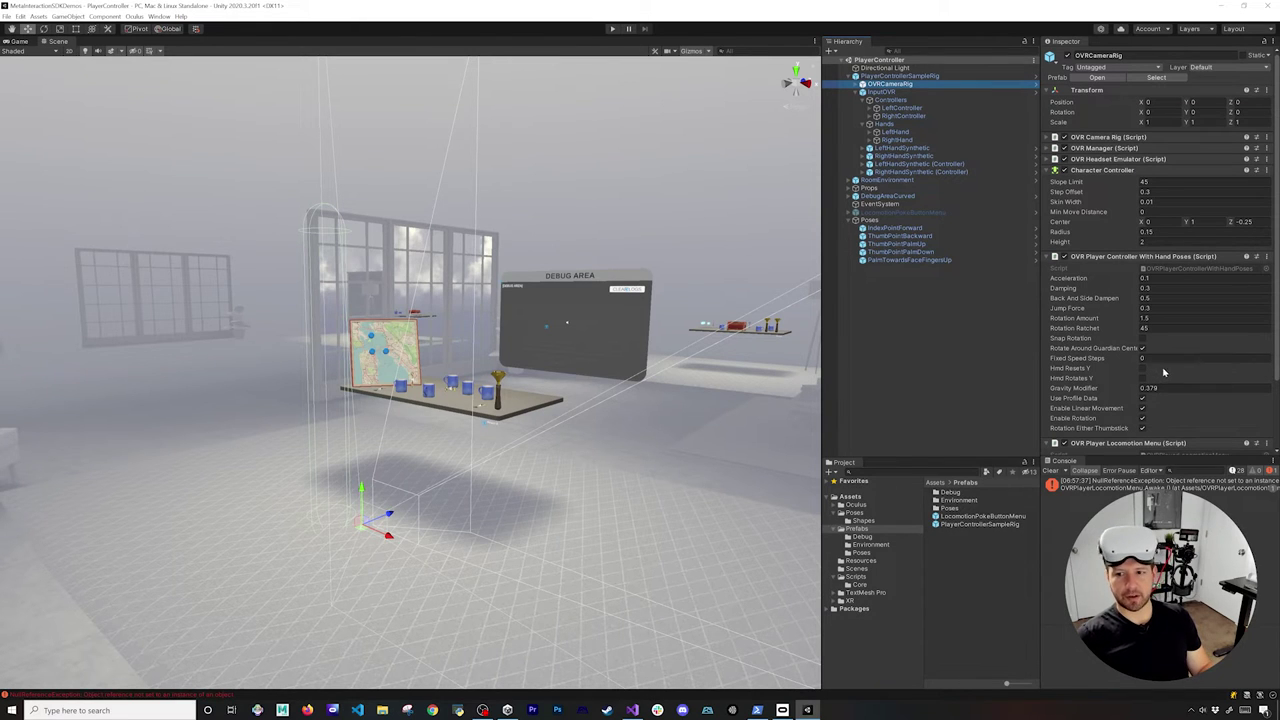
pyautogui.scroll(-2, 1123, 369)
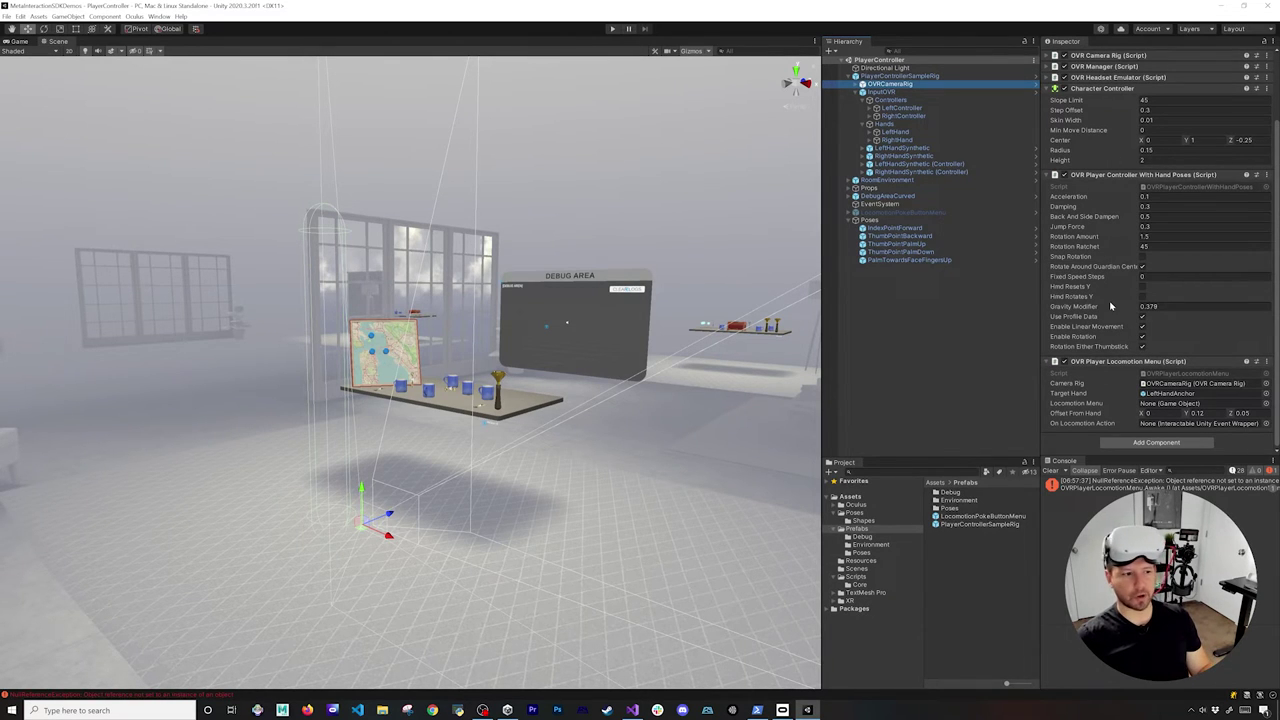
pyautogui.moveTo(1122, 290)
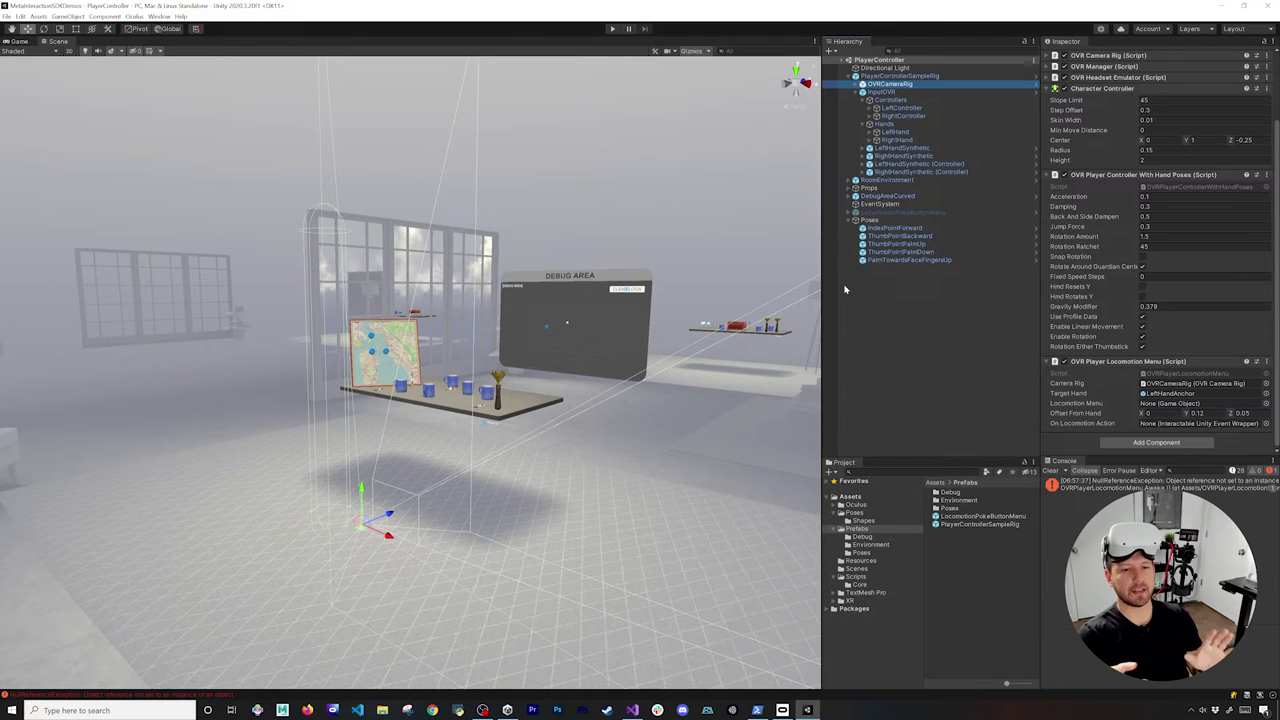
# Step: Activate LocomotionPokeButtonMenu and frame it in the scene to inspect its locomotion button
pyautogui.click(900, 212)
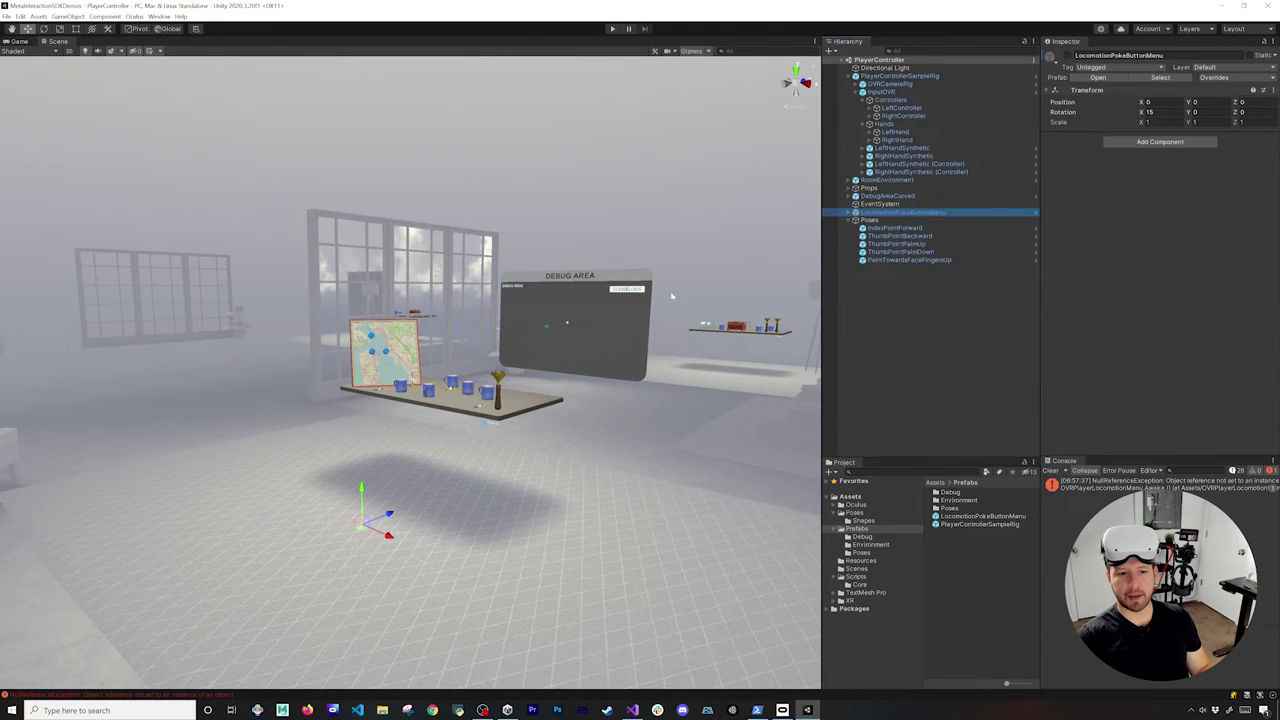
pyautogui.click(366, 510)
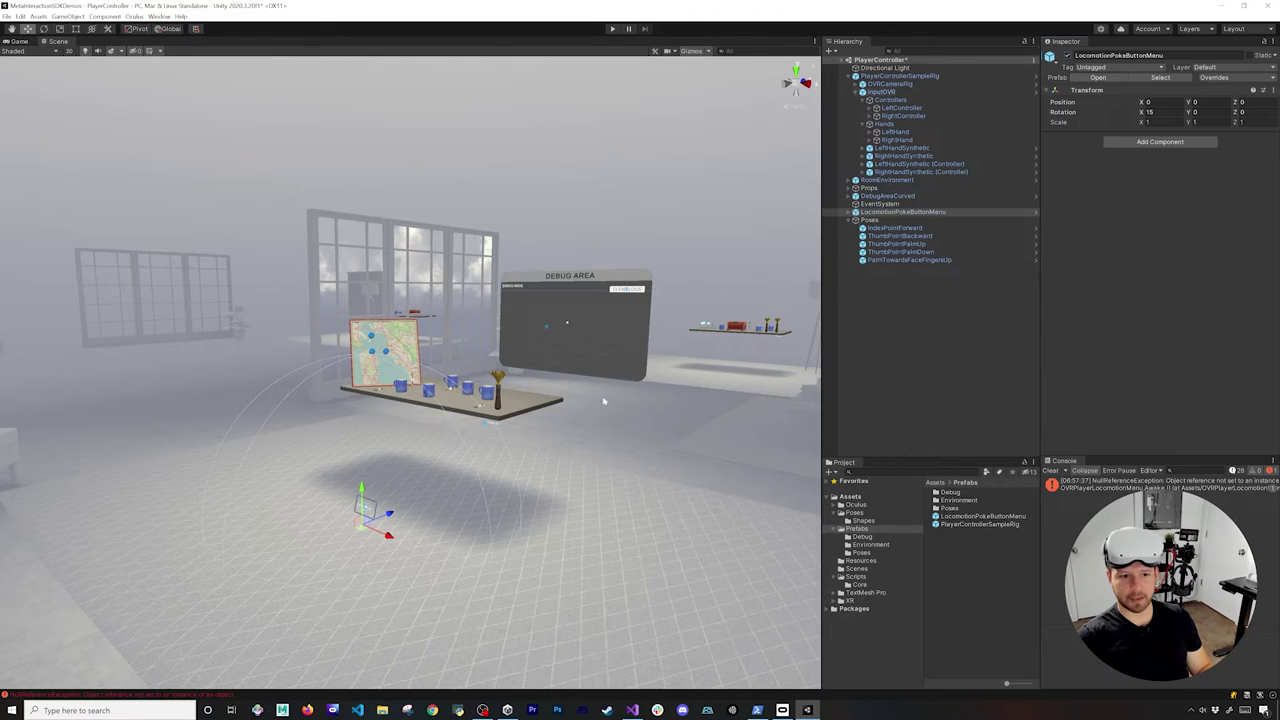
pyautogui.press('f')
pyautogui.scroll(-10, 517, 492)
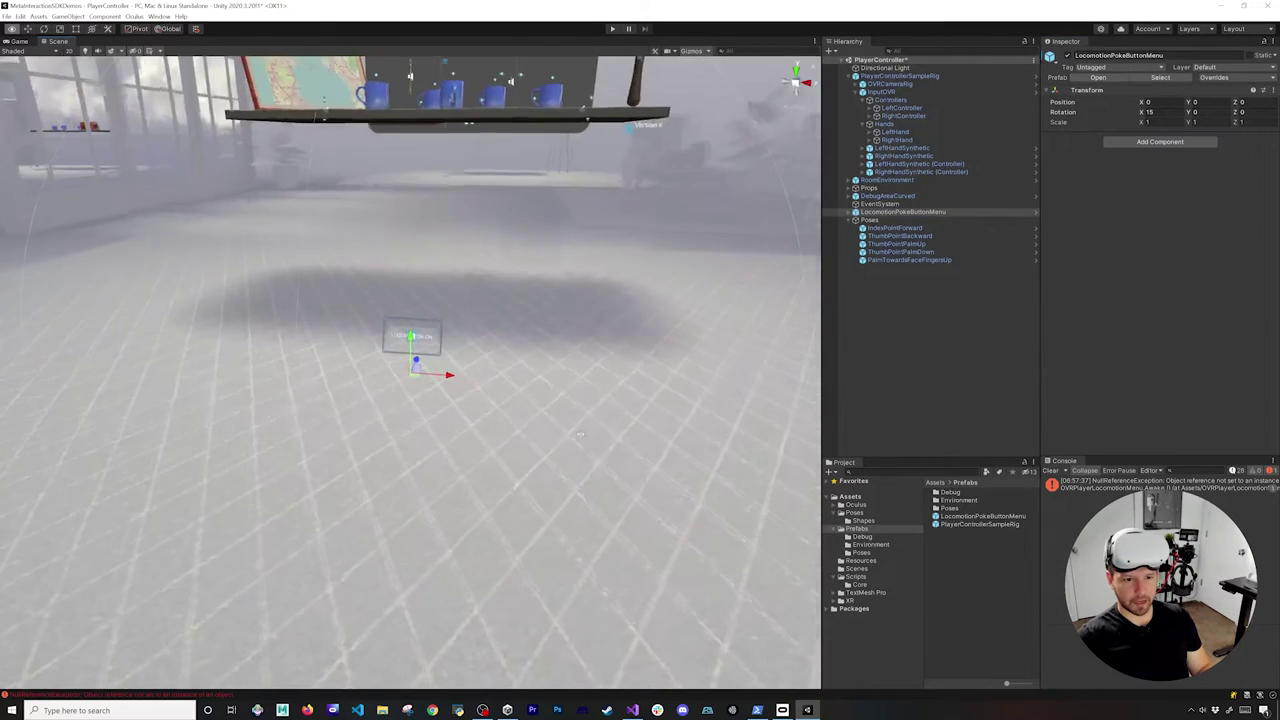
pyautogui.scroll(2, 655, 443)
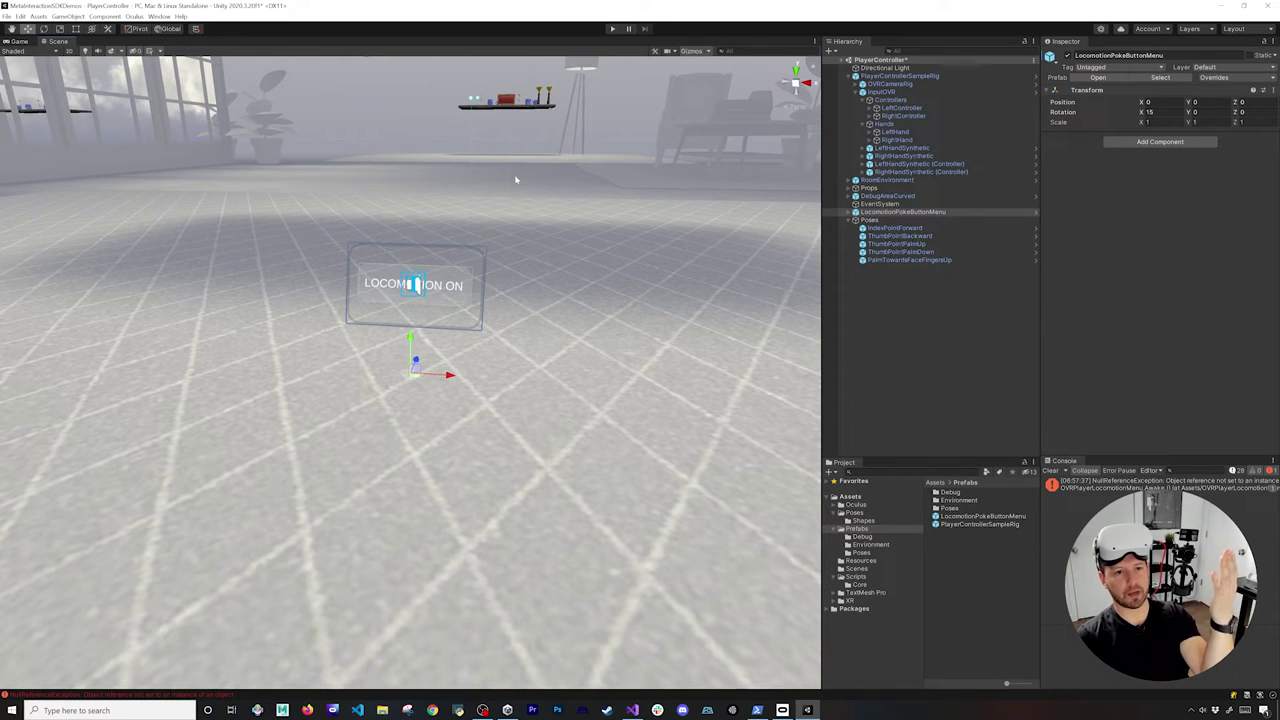
# Step: Examine the IndexPointForward pose in the scene and the IndexPointForward and ThumbPointBackward prefabs in the Prefabs/Poses folder
pyautogui.click(914, 78)
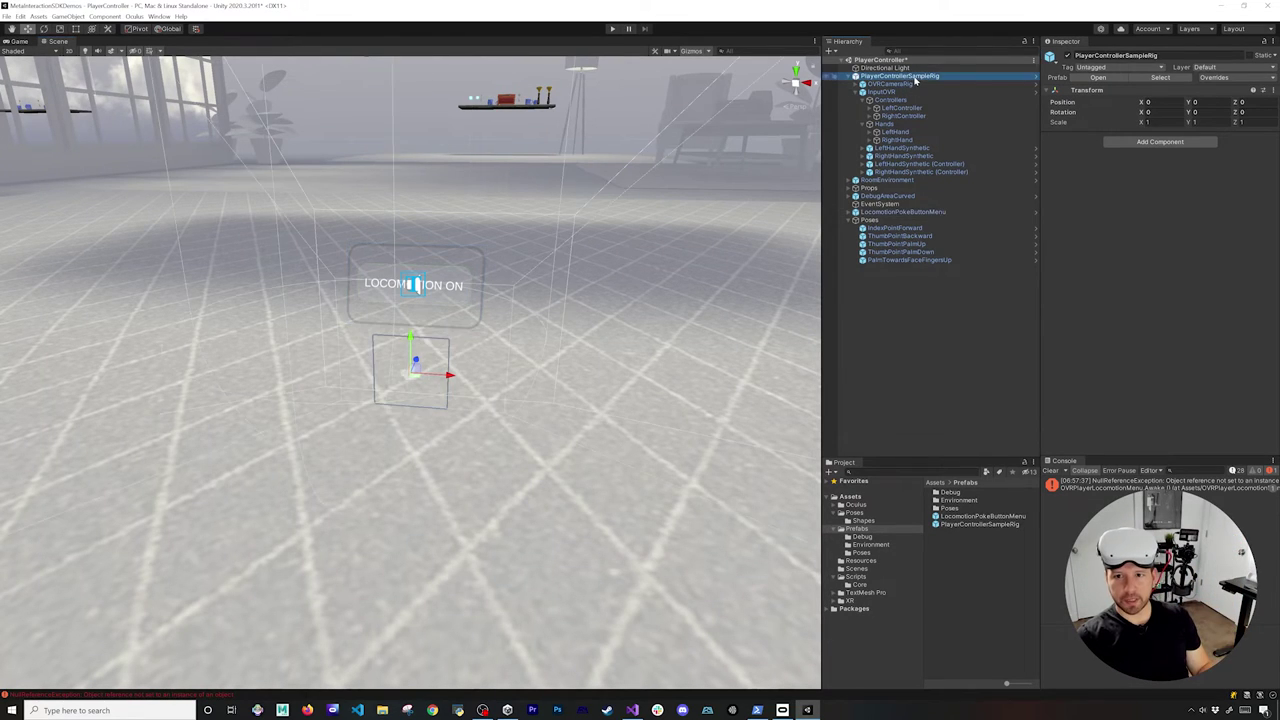
pyautogui.click(895, 228)
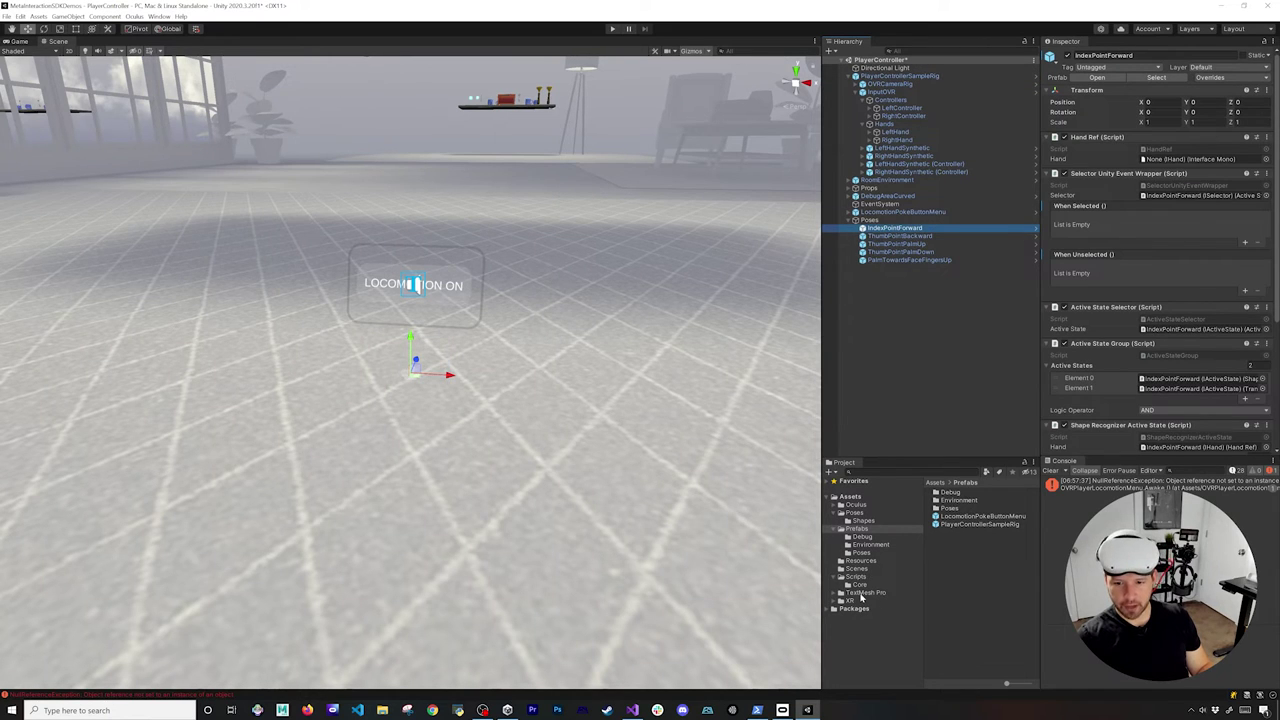
pyautogui.click(869, 555)
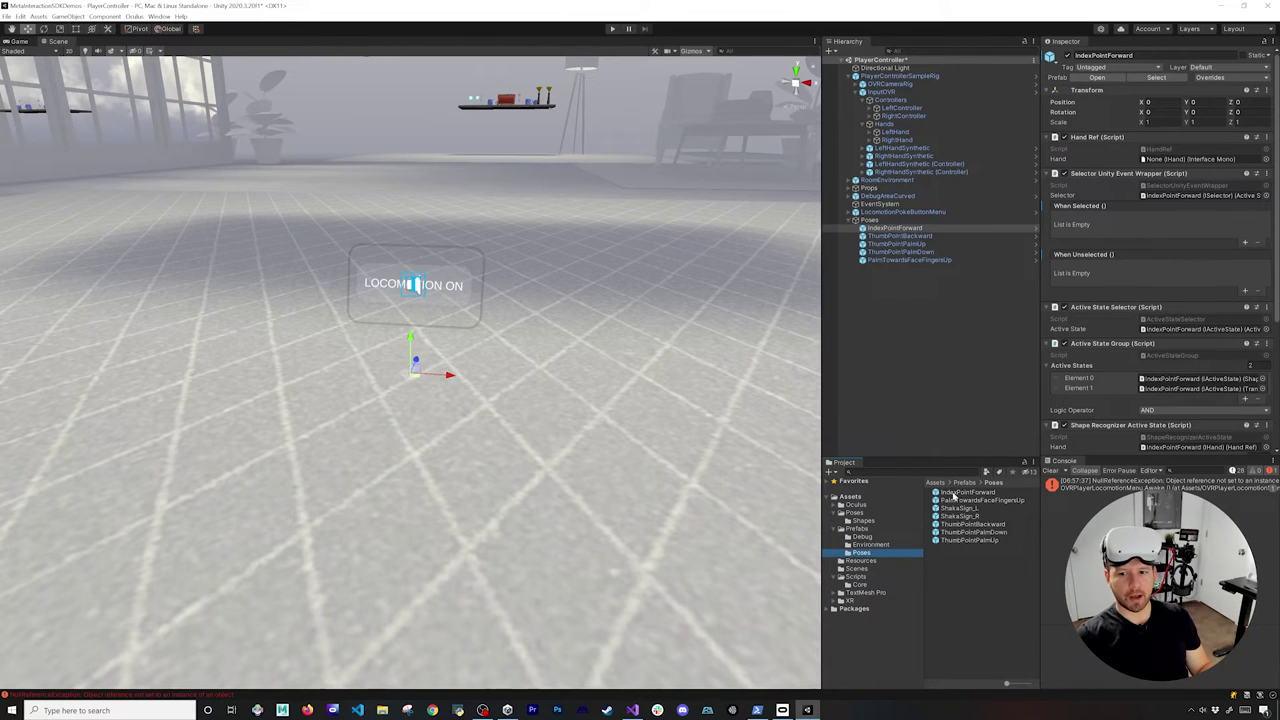
pyautogui.click(962, 493)
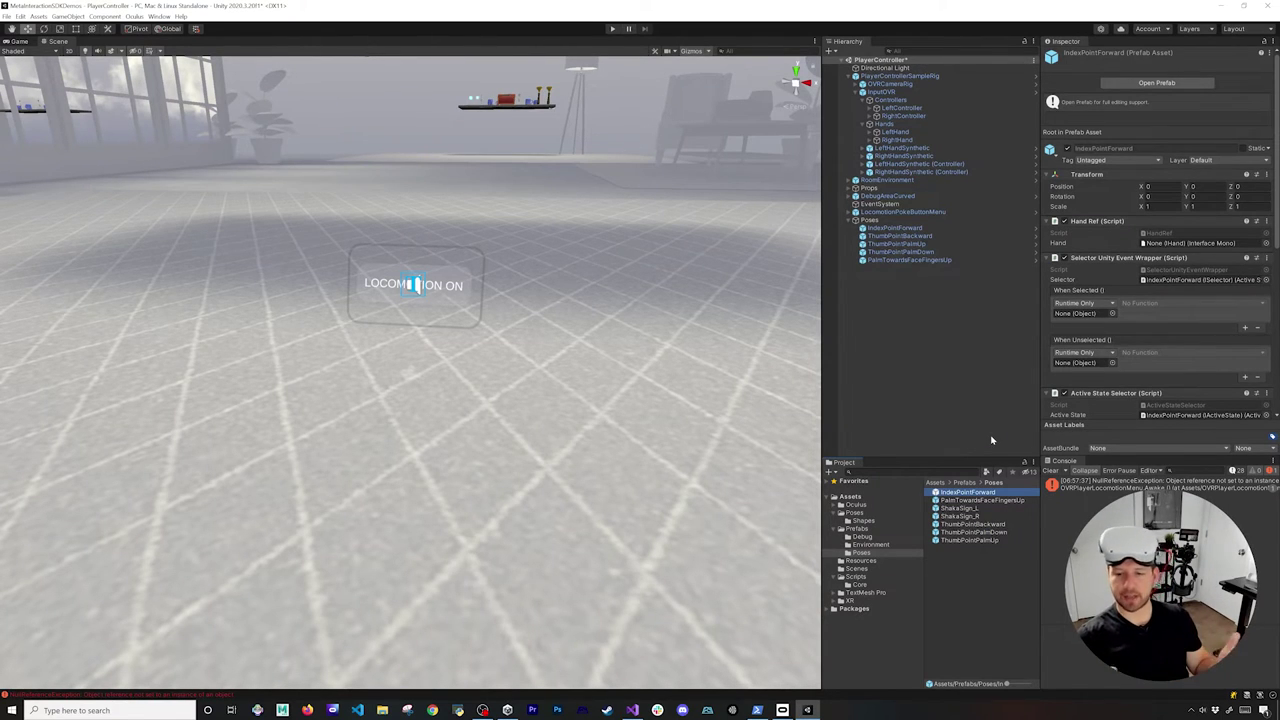
pyautogui.click(967, 524)
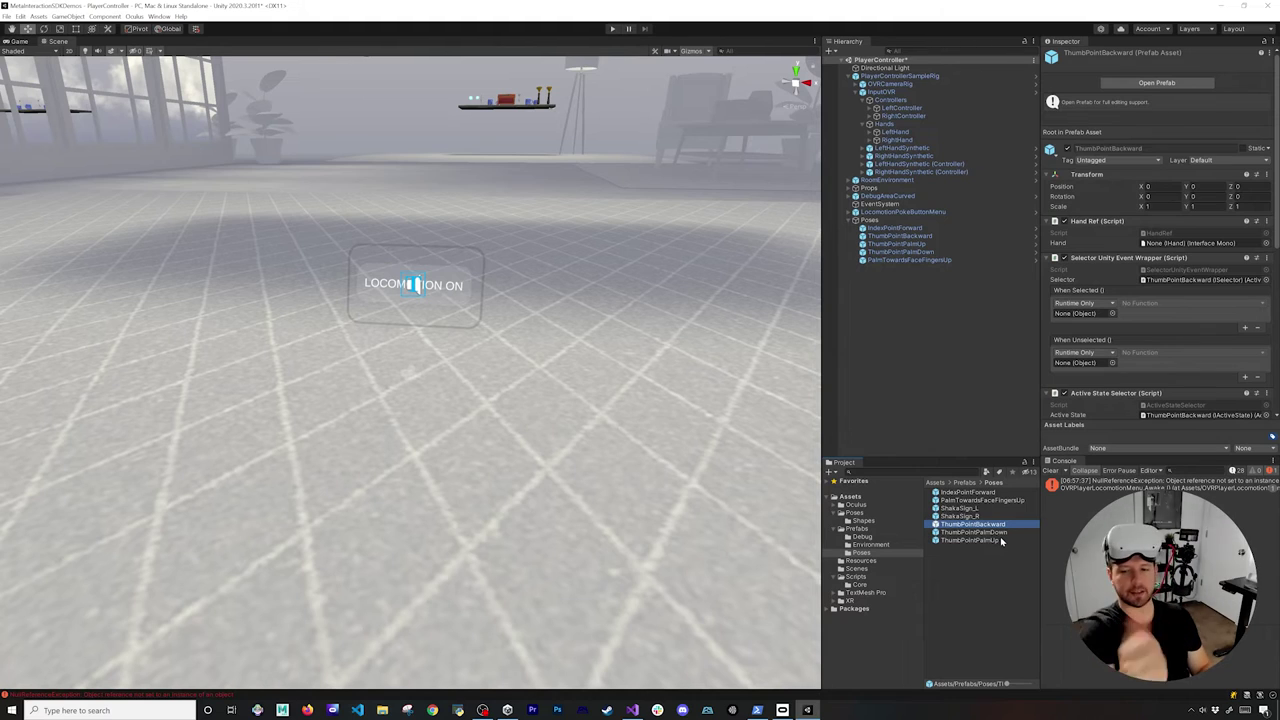
pyautogui.click(962, 449)
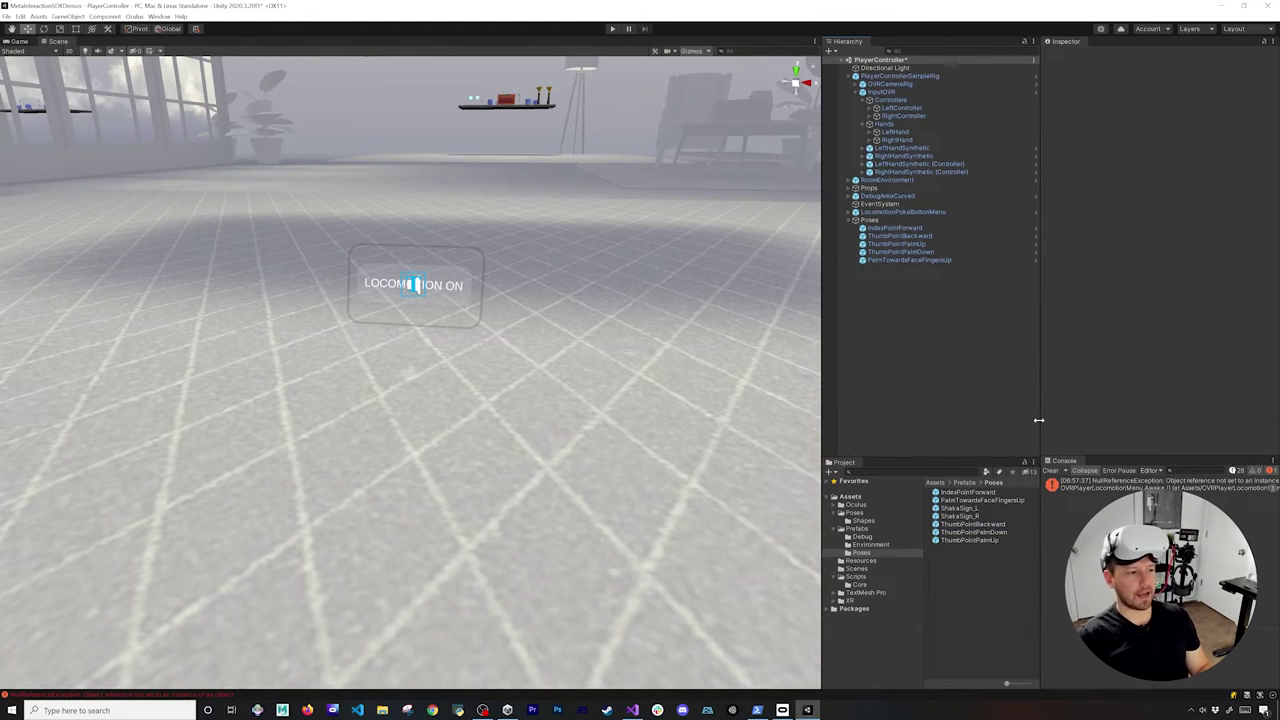
# Step: Add one event entry each to When Selected and When Unselected on the scene's IndexPointForward pose, assigning OVRCameraRig as both targets
pyautogui.click(906, 229)
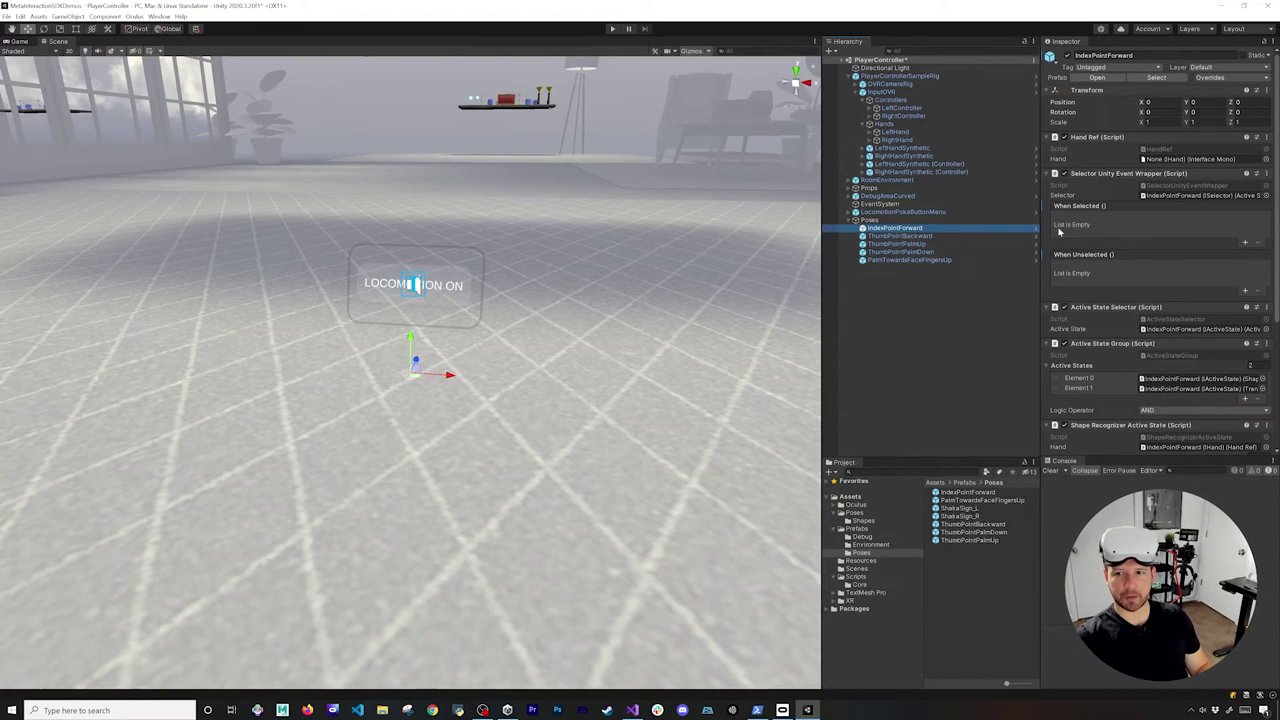
pyautogui.click(1245, 245)
pyautogui.click(1246, 300)
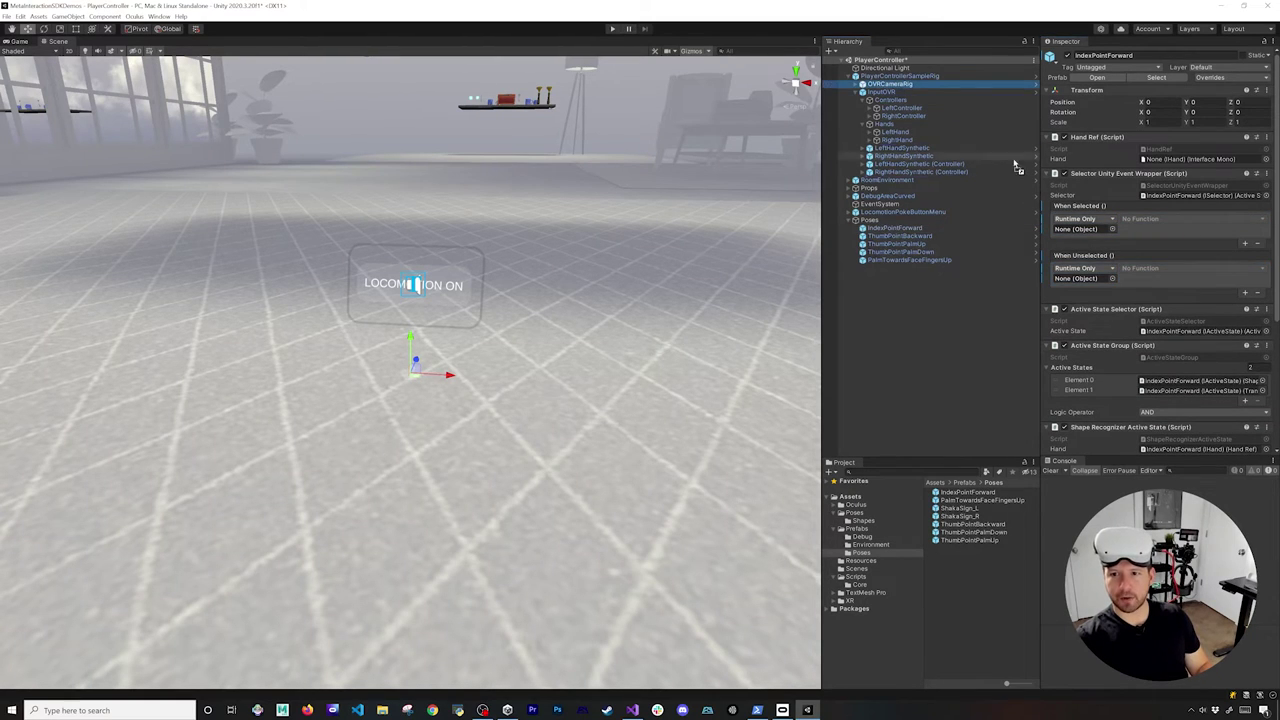
pyautogui.moveTo(1072, 224); pyautogui.dragTo(1075, 229)
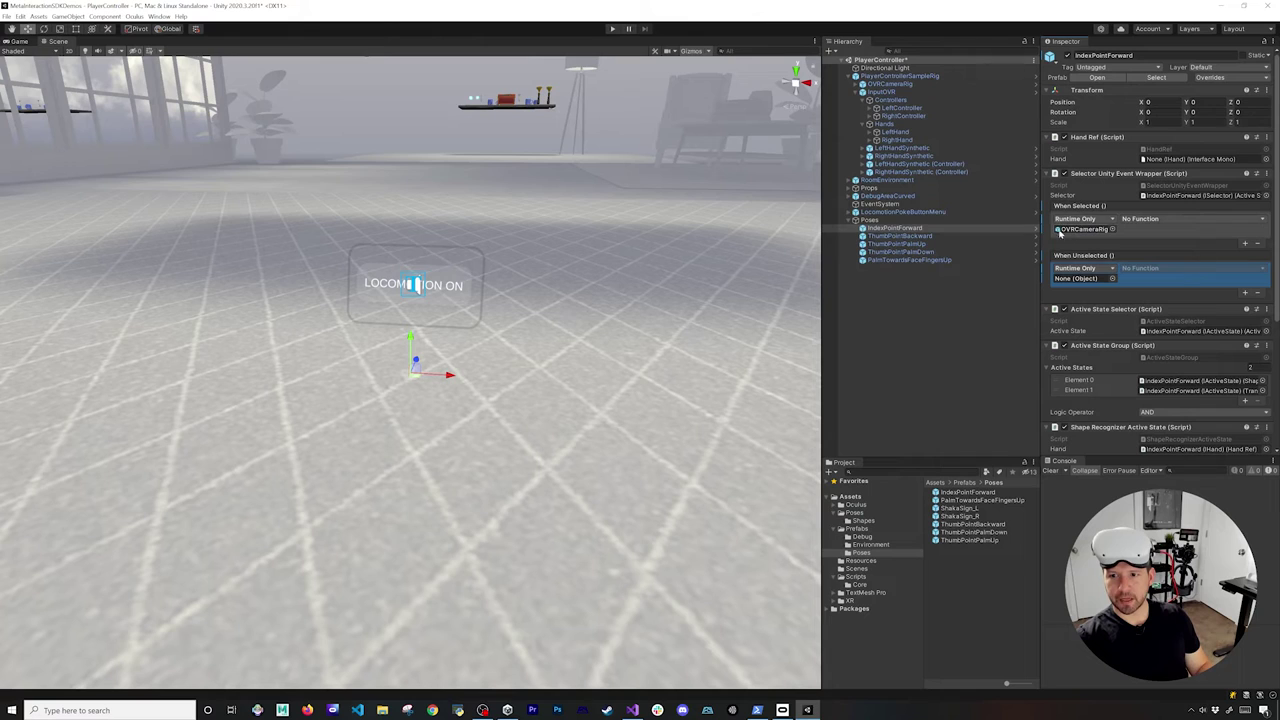
pyautogui.moveTo(895, 84); pyautogui.dragTo(1080, 280)
# Step: Set IndexPointForward's When Selected function to SetHandPoseMoveForward from OVRPlayerControllerWithHandPoses
pyautogui.click(1145, 218)
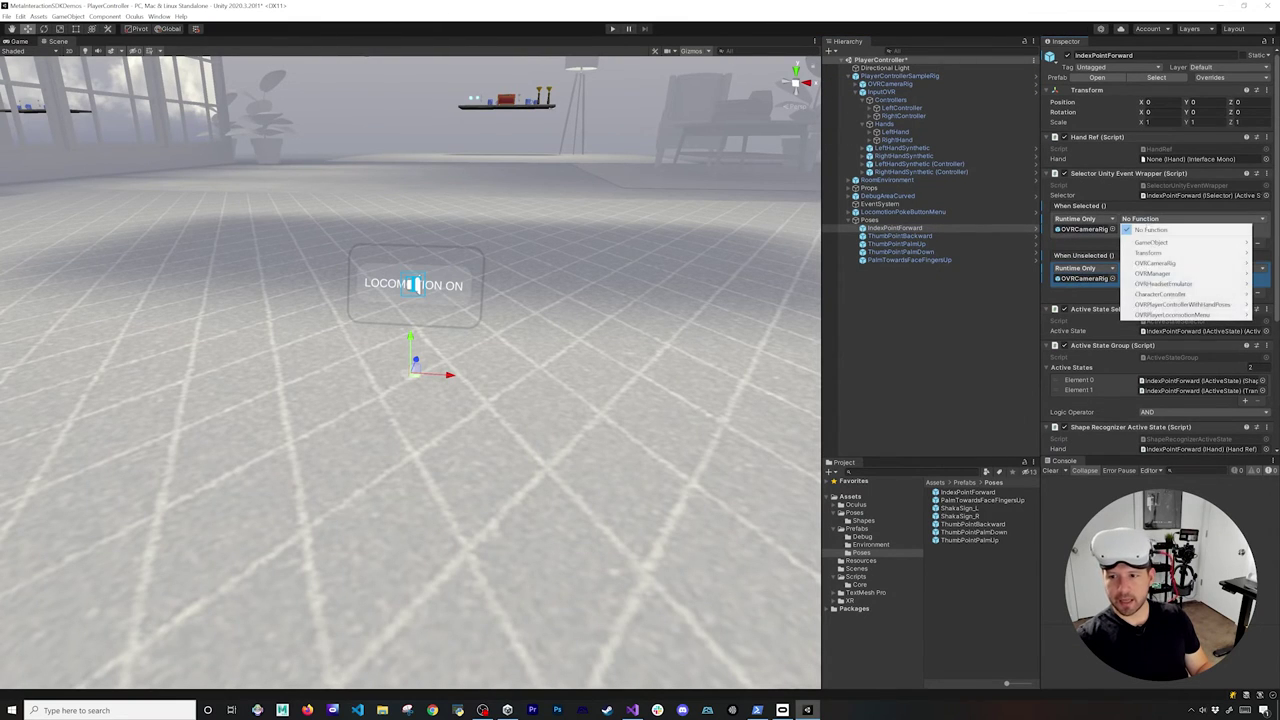
pyautogui.moveTo(1166, 306)
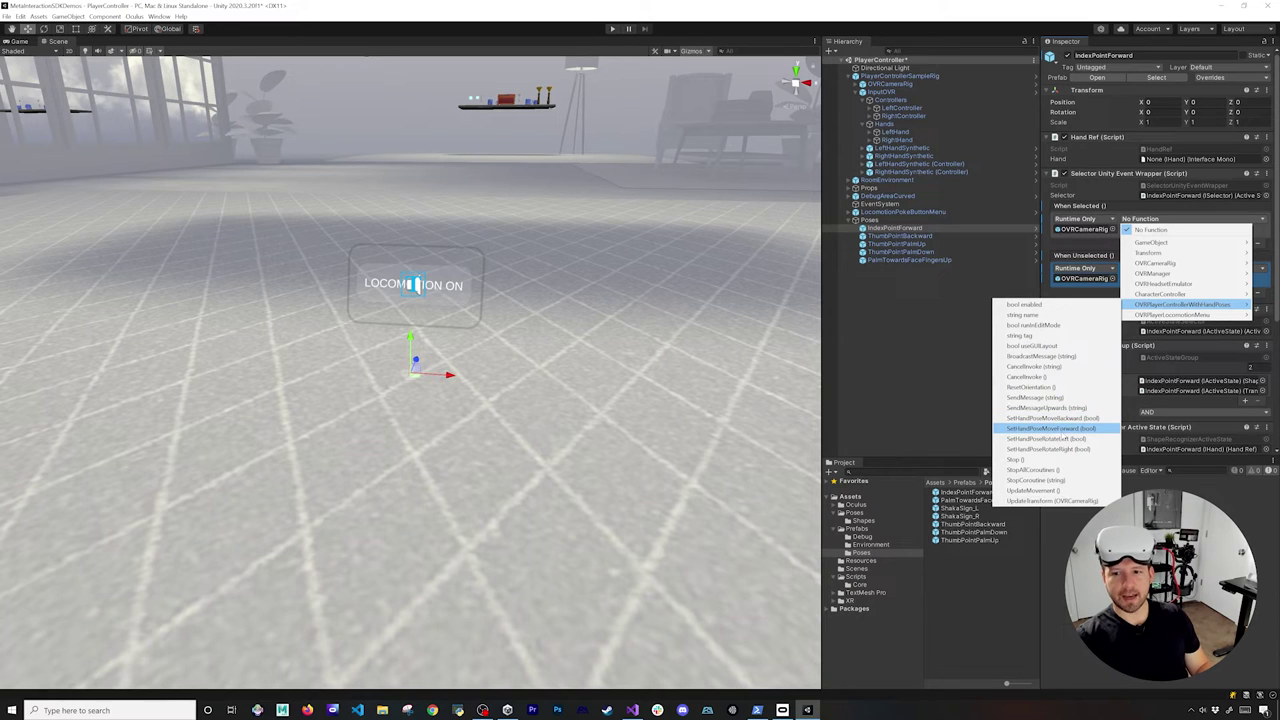
pyautogui.click(1066, 428)
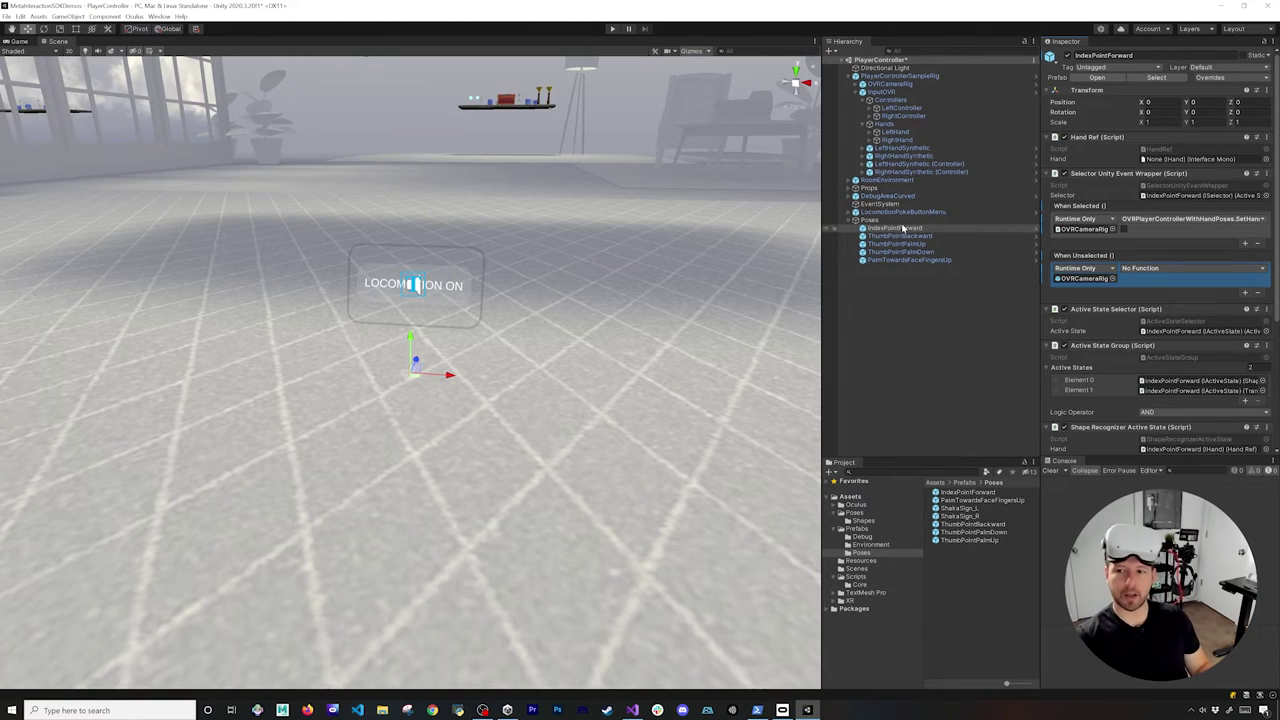
# Step: Enable the When Selected value on IndexPointForward and set its When Unselected function to SetHandPoseMoveForward from OVRPlayerControllerWithHandPoses, leaving that value off
pyautogui.click(1125, 229)
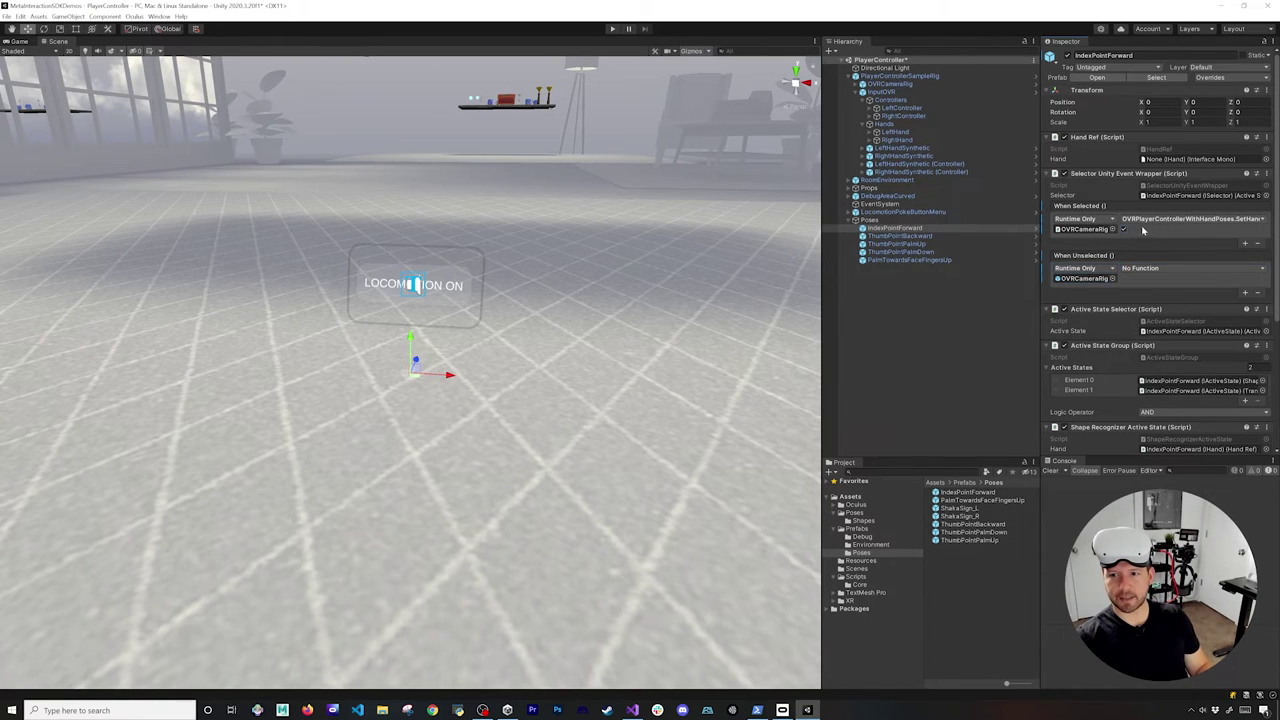
pyautogui.click(1134, 267)
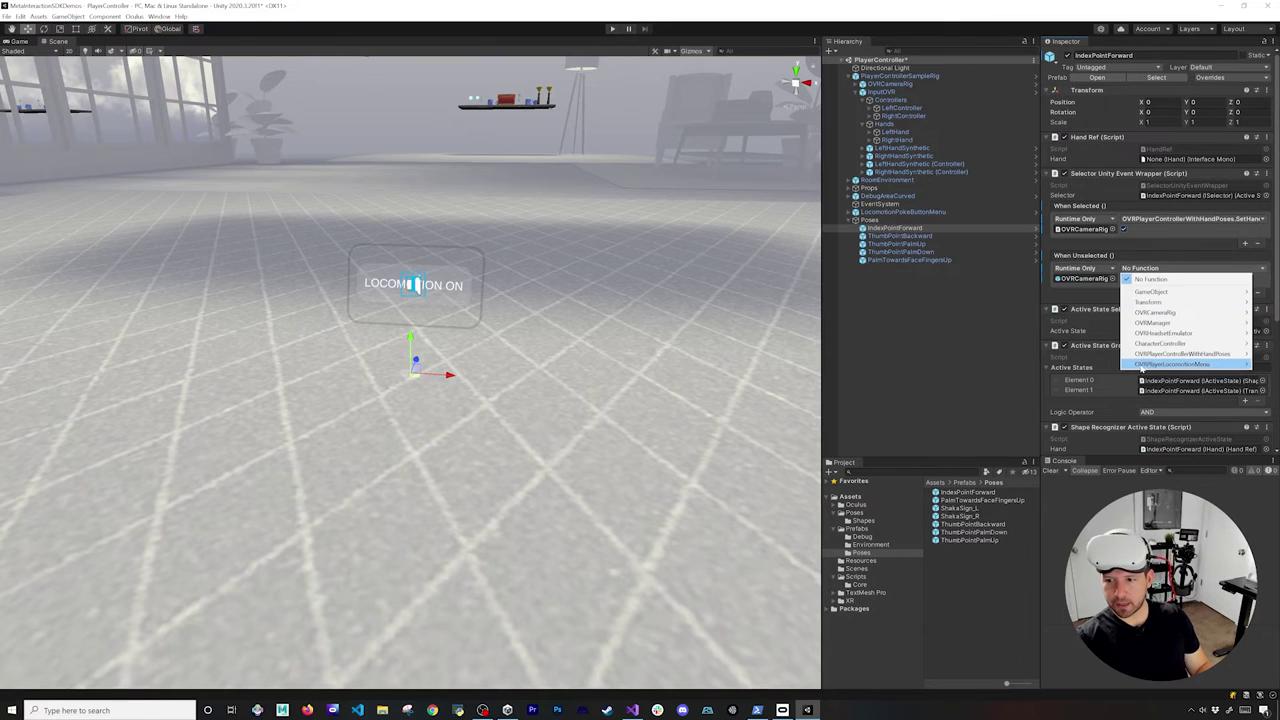
pyautogui.moveTo(1180, 354)
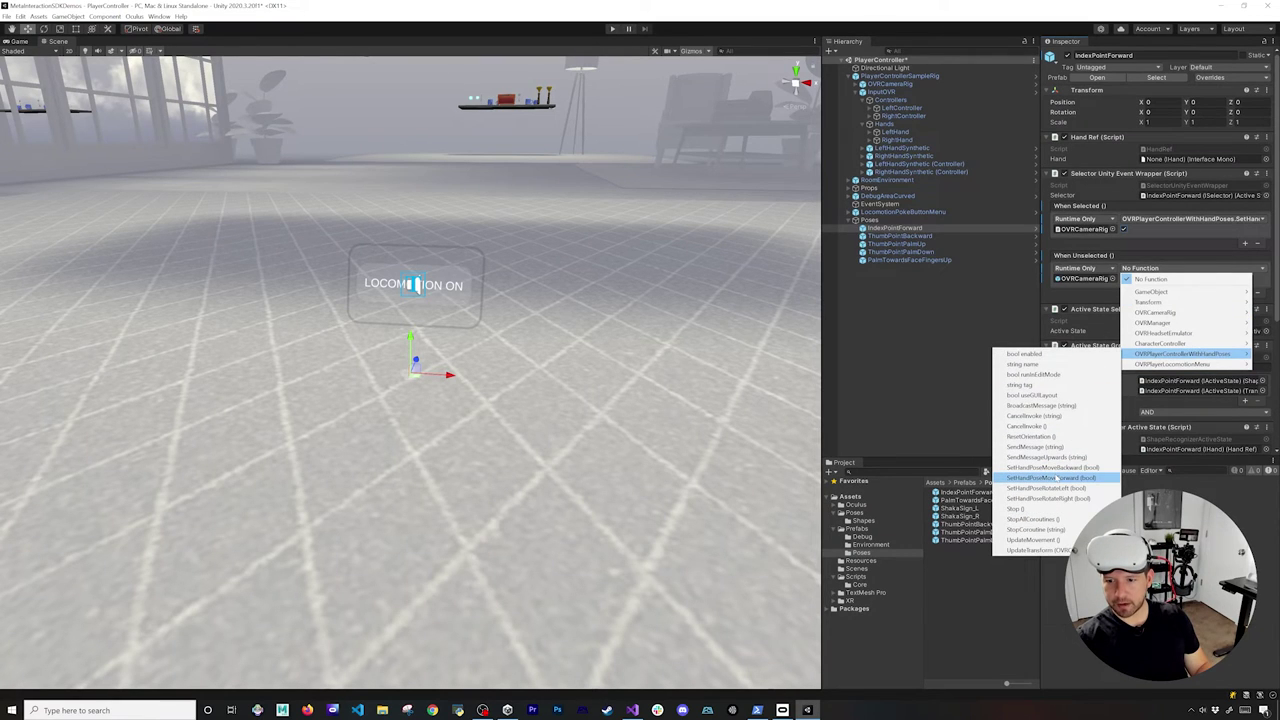
pyautogui.click(1057, 477)
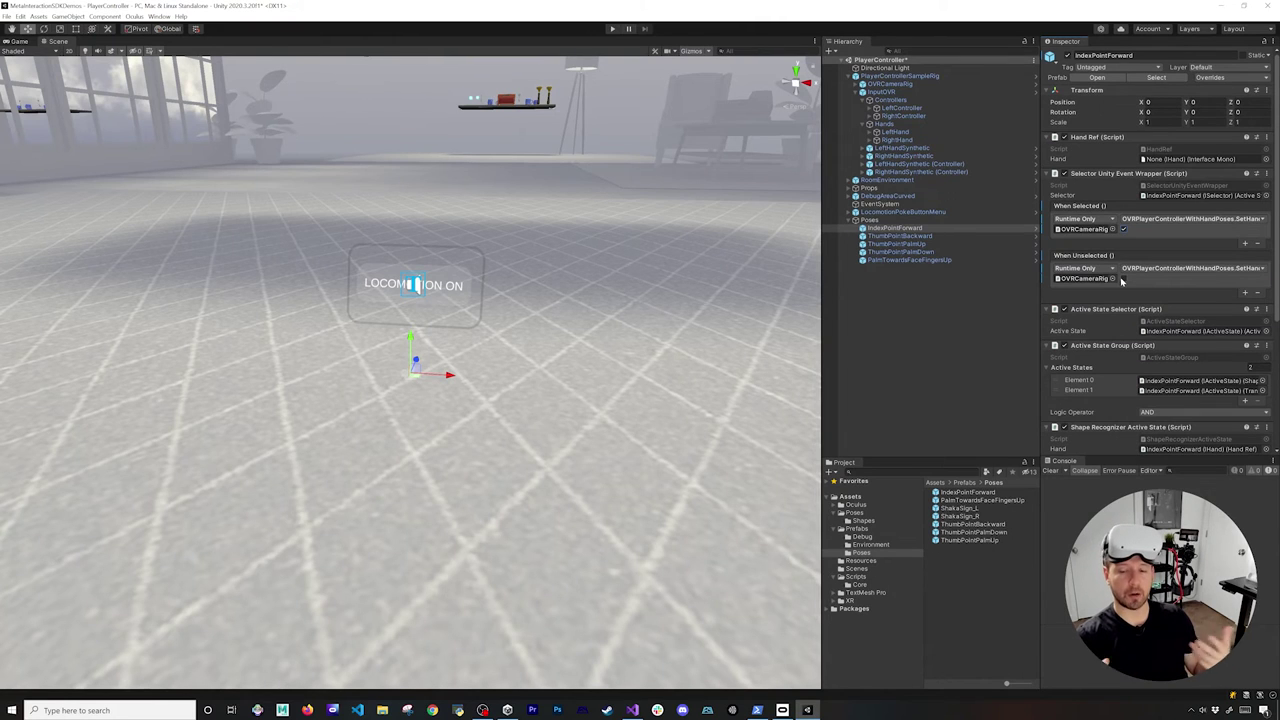
# Step: Wire ThumbPointBackward's When Selected and When Unselected events through OVRCameraRig to SetHandPoseMoveBackward from OVRPlayerControllerWithHandPoses, enabling the value only for When Selected
pyautogui.click(940, 238)
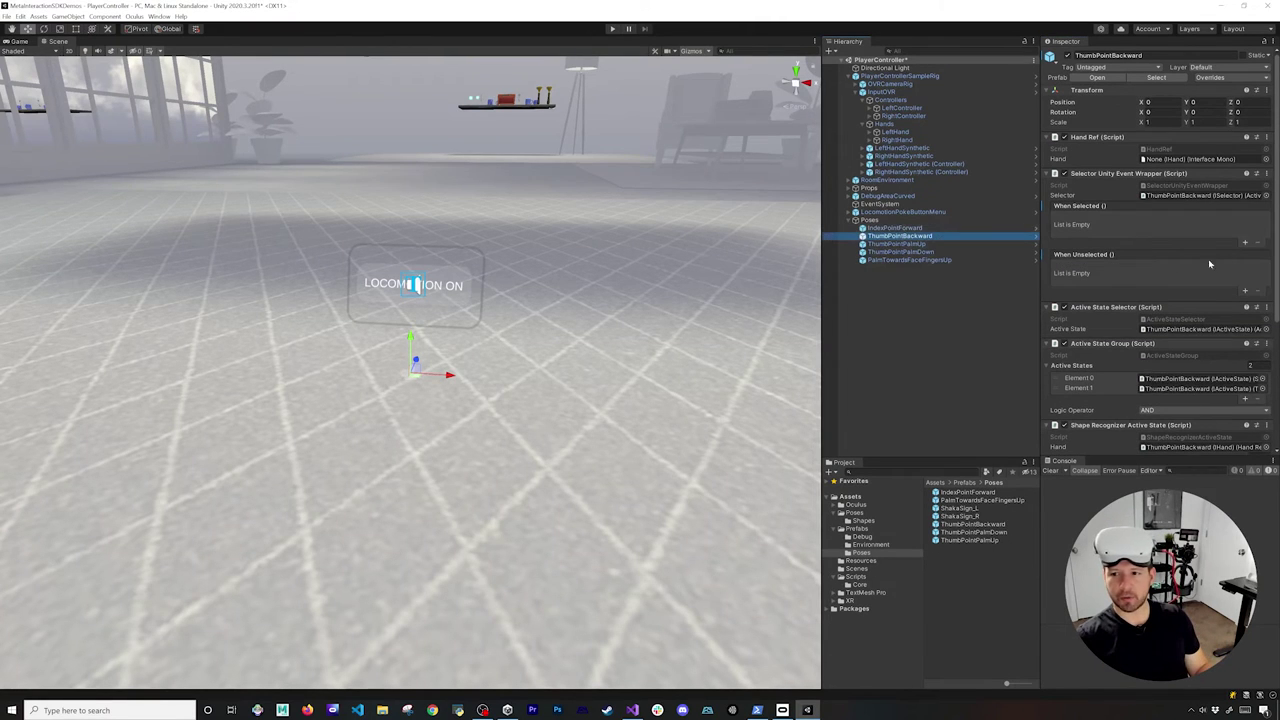
pyautogui.click(1245, 292)
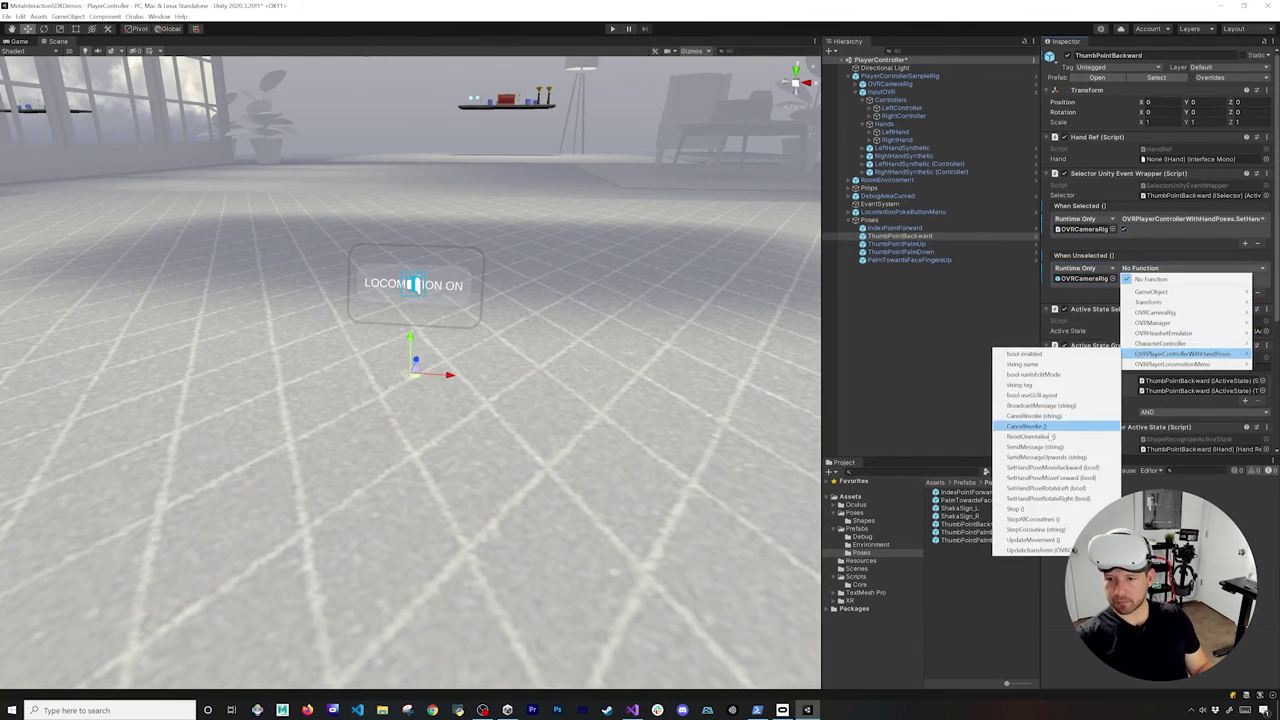
pyautogui.click(1178, 272)
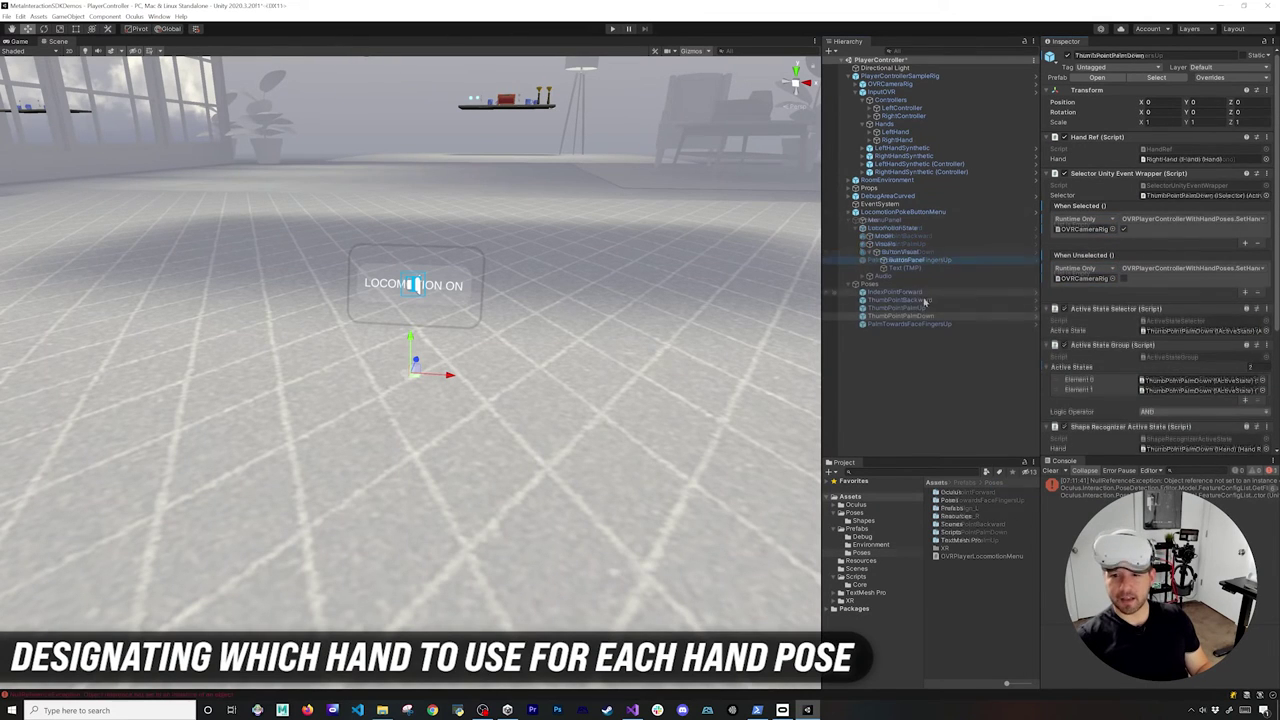
# Step: Assign the Hand Ref hand on the ThumbPointPalmUp, IndexPointForward and ThumbPointBackward poses from the rig's Hands objects
pyautogui.click(920, 309)
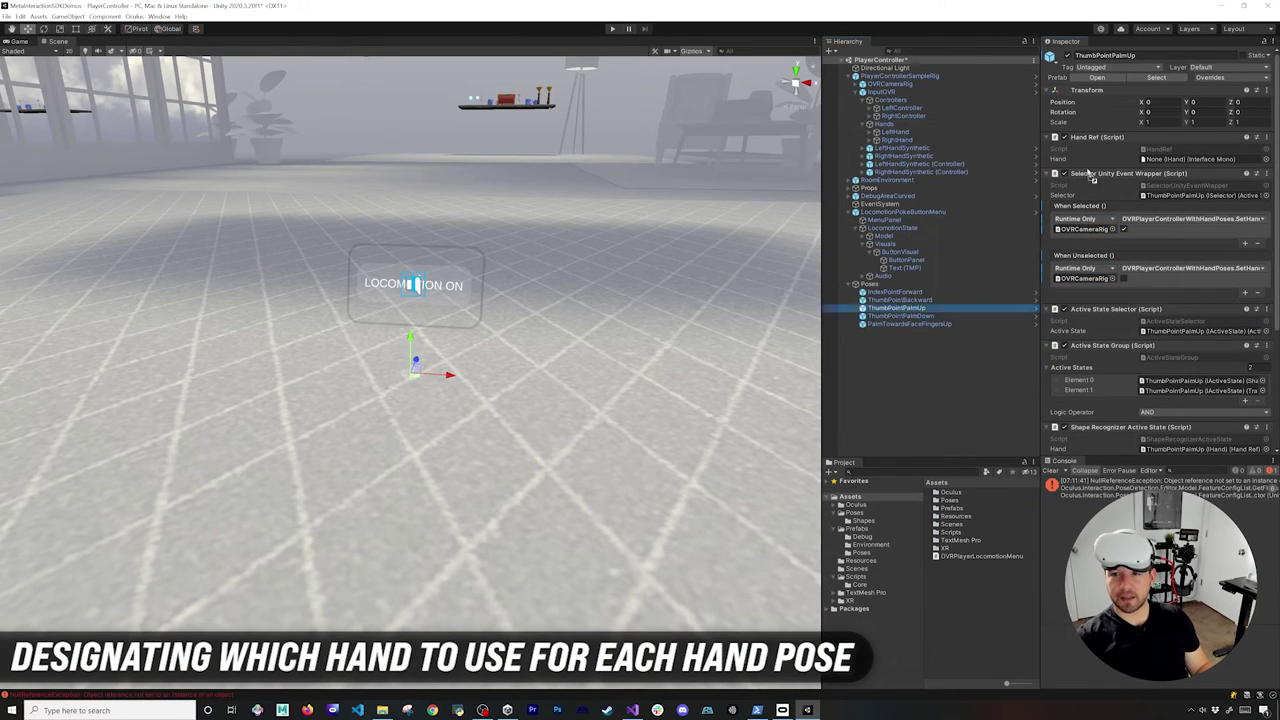
pyautogui.click(900, 292)
pyautogui.click(900, 300)
pyautogui.moveTo(898, 140); pyautogui.dragTo(936, 148)
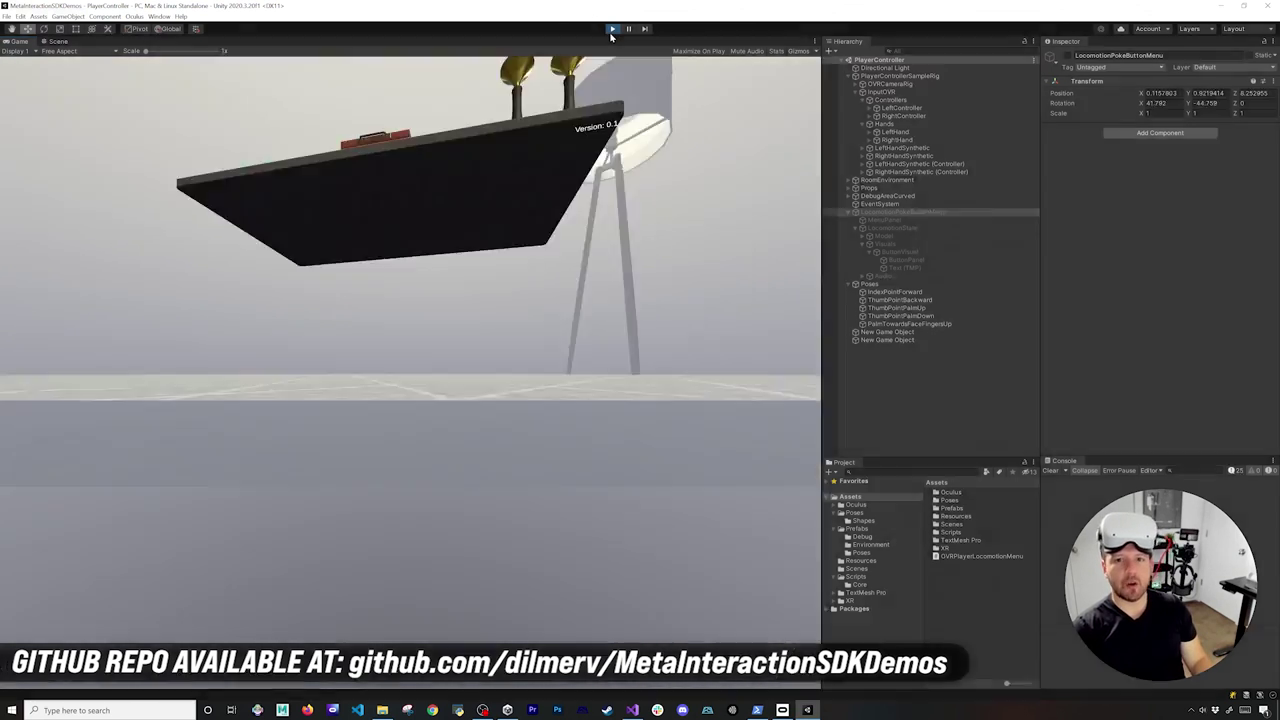
# Step: Stop the running test of the PlayerController scene and return to editing it
pyautogui.click(612, 30)
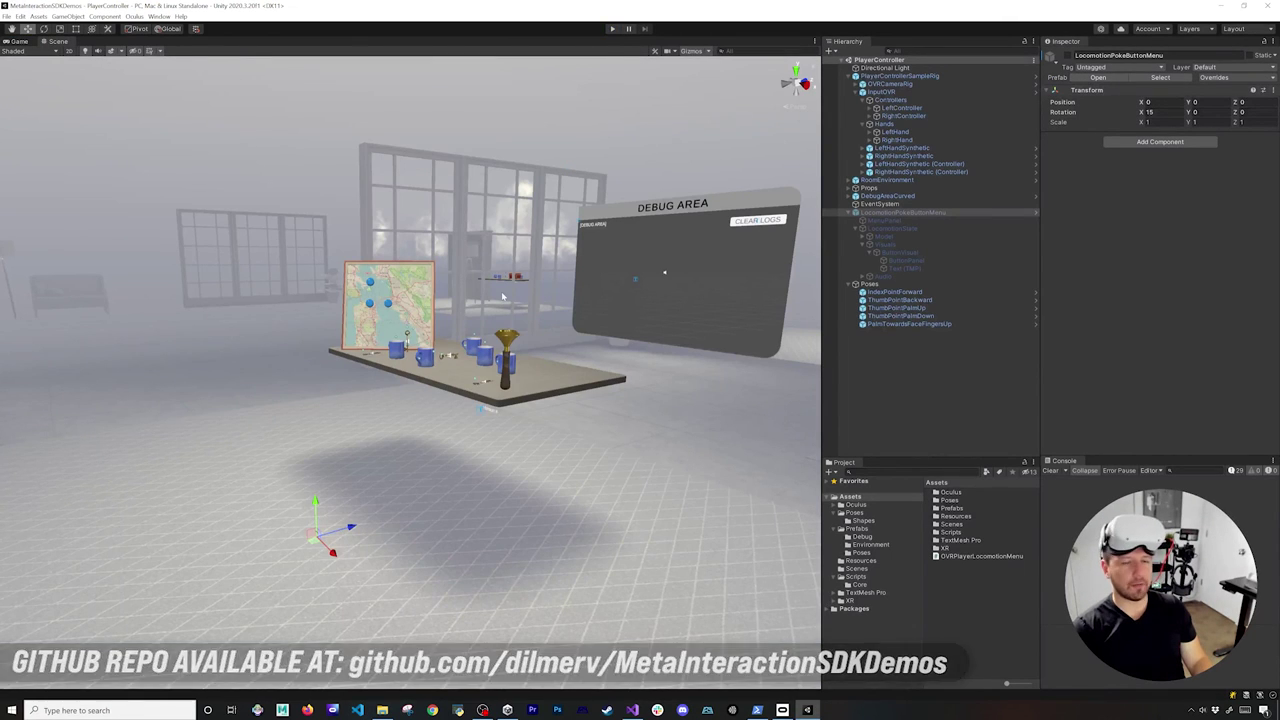